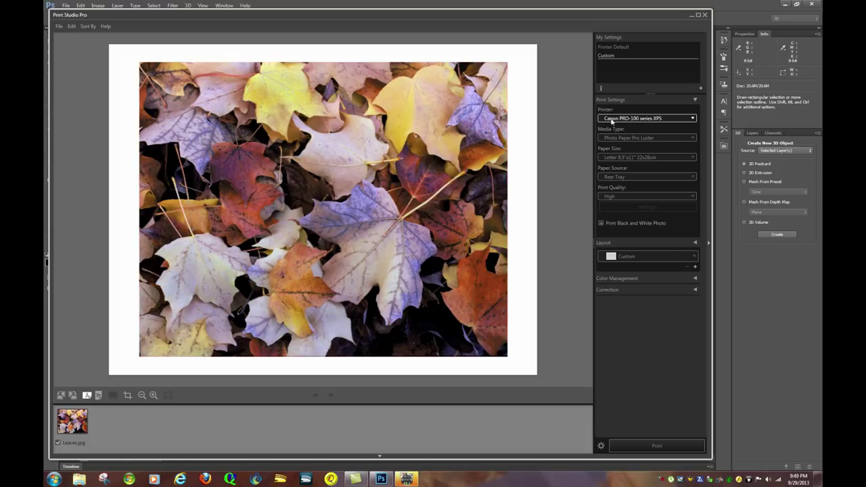
Select the Canon PRO-100 series XPS printer and Photo Paper Pro Luster media type.
click(643, 120)
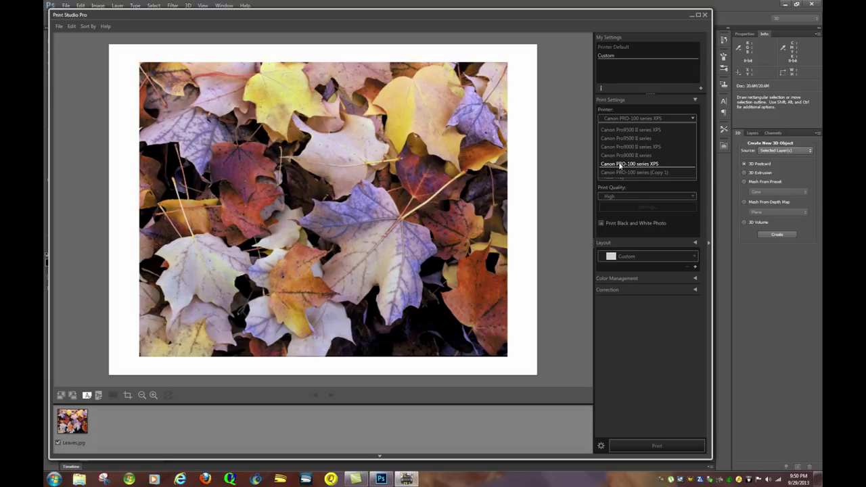
click(611, 165)
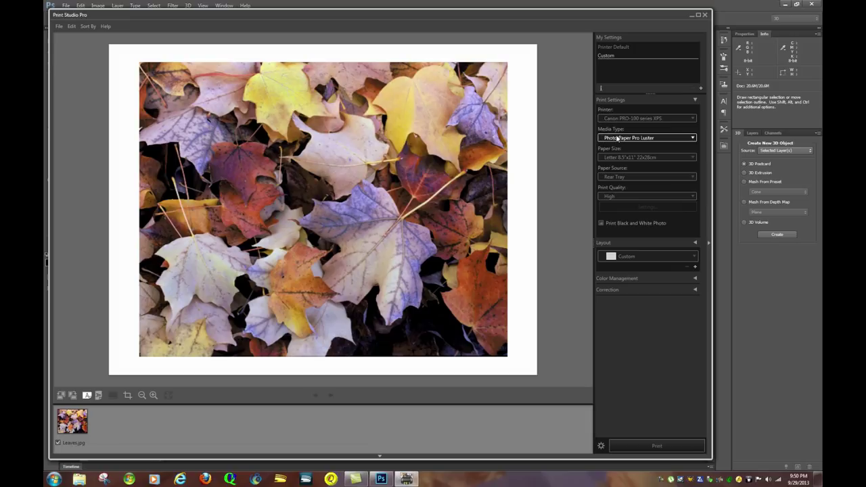
click(635, 137)
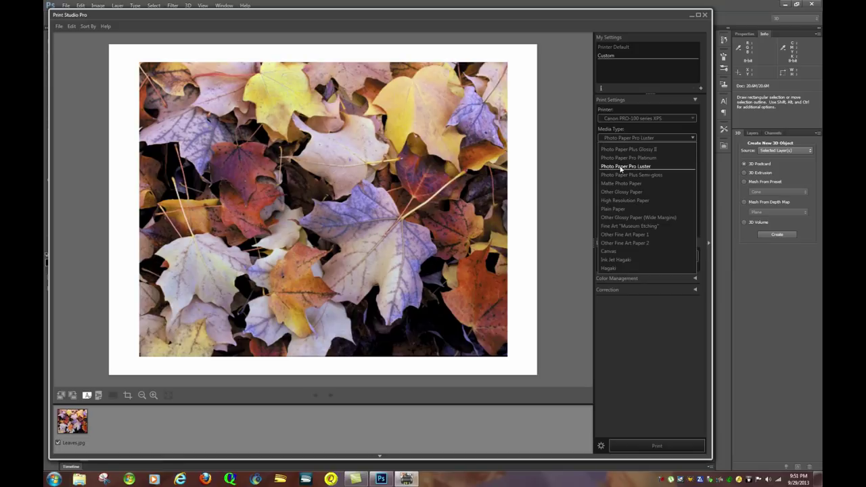
click(630, 168)
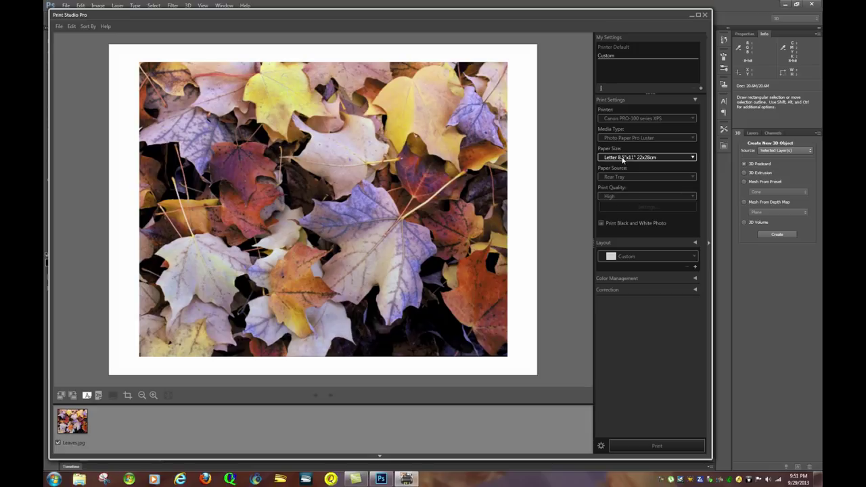
Try a custom 8.50 by 11.00 inch paper size, then go back to Letter 8.5"x11".
click(623, 159)
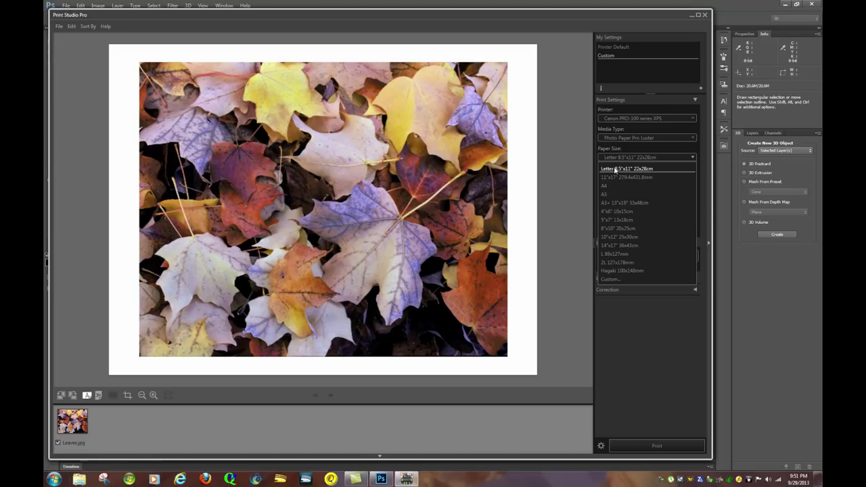
click(611, 279)
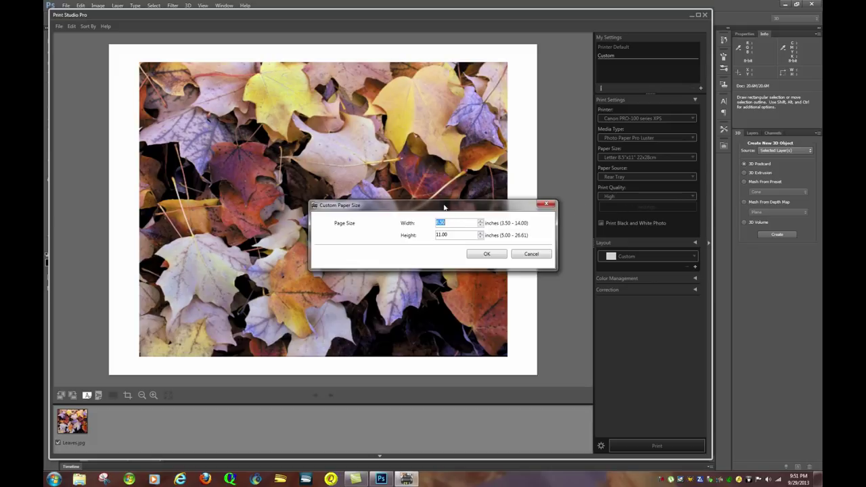
drag(452, 209, 473, 158)
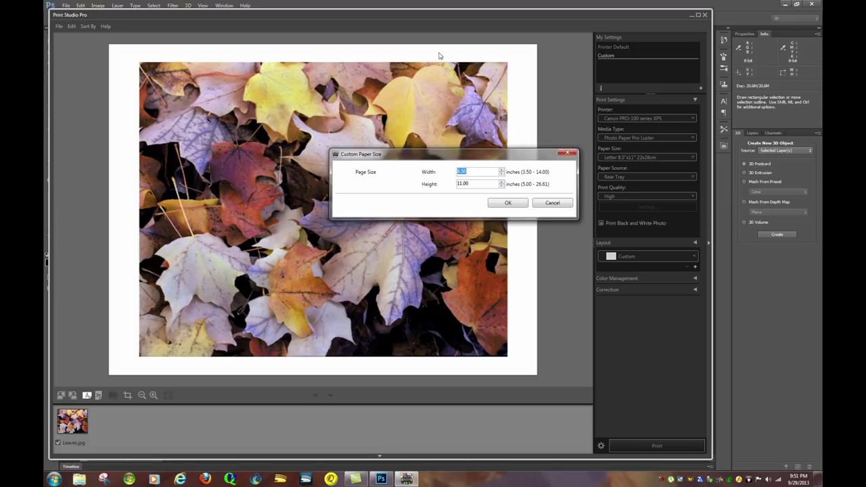
click(512, 204)
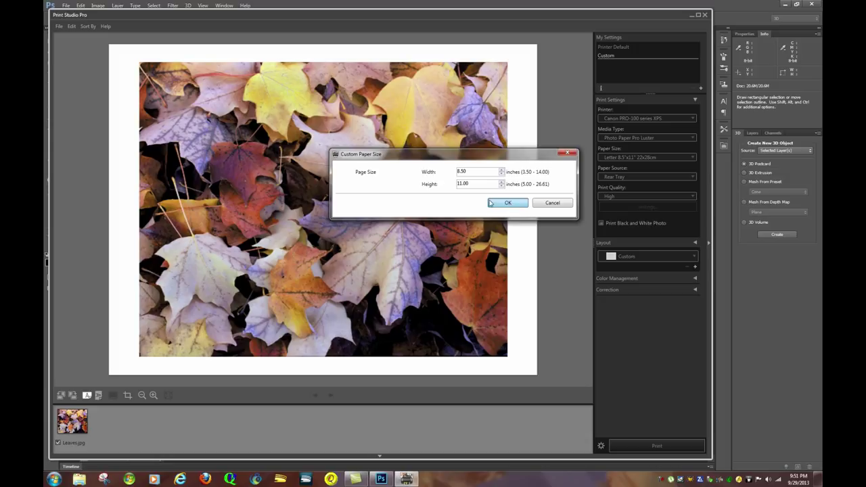
click(508, 204)
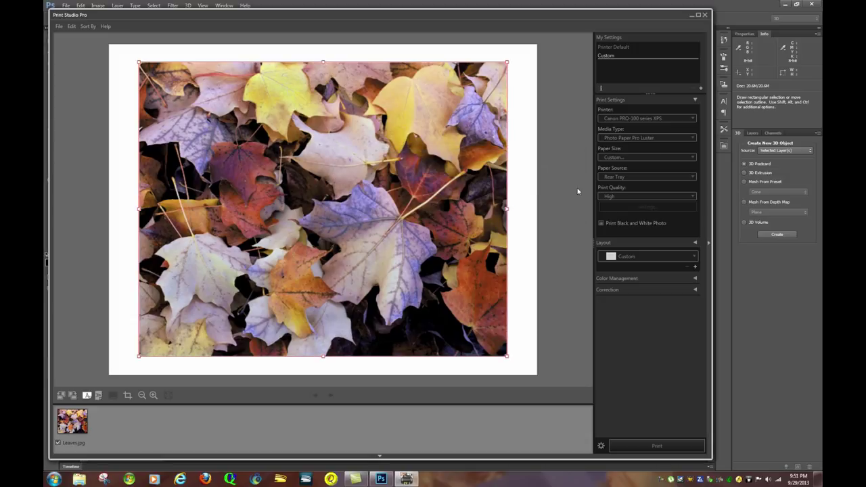
click(623, 160)
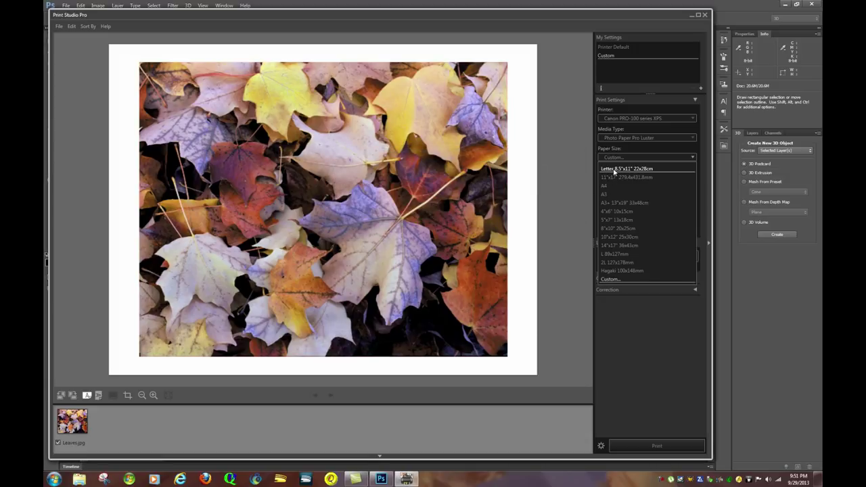
click(619, 169)
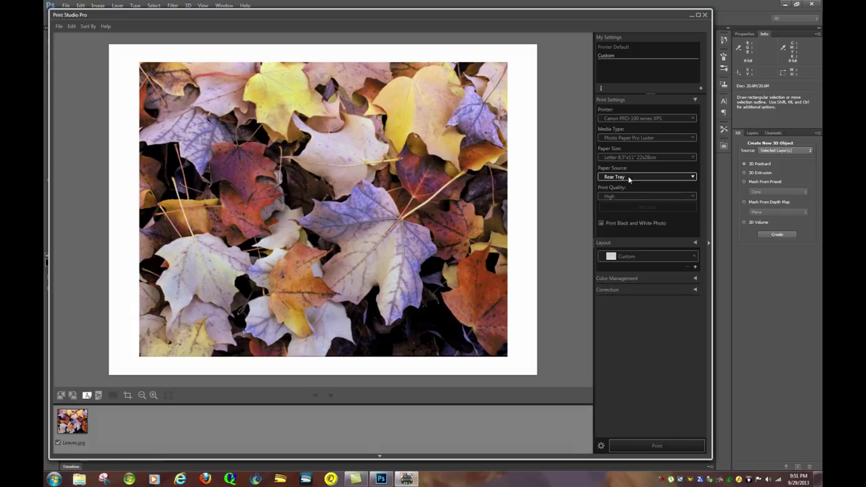
Keep Rear Tray as the paper source and show the High, Standard and Custom quality choices.
click(627, 175)
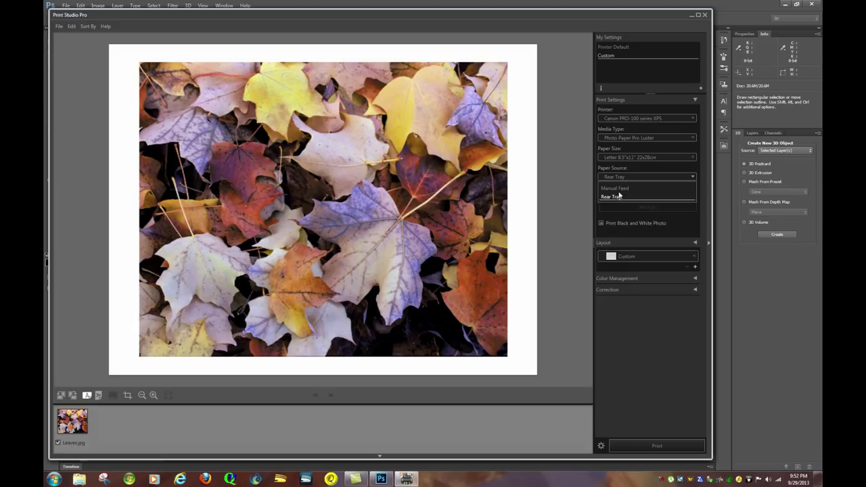
click(614, 197)
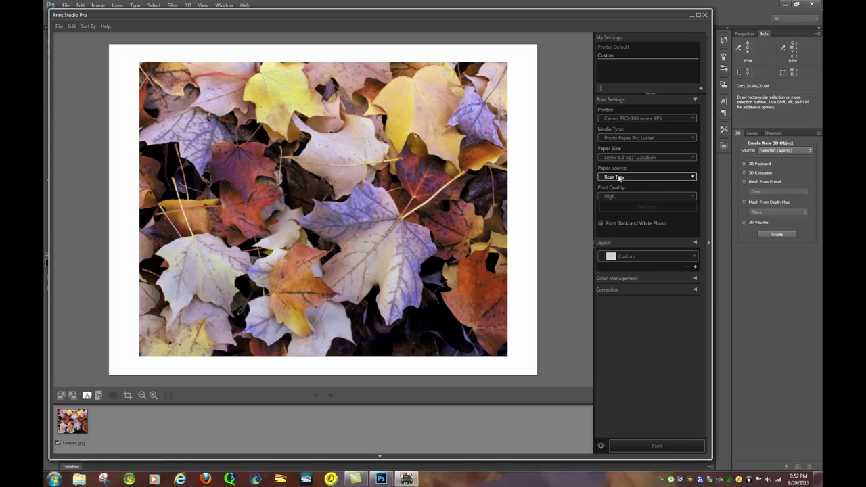
click(589, 189)
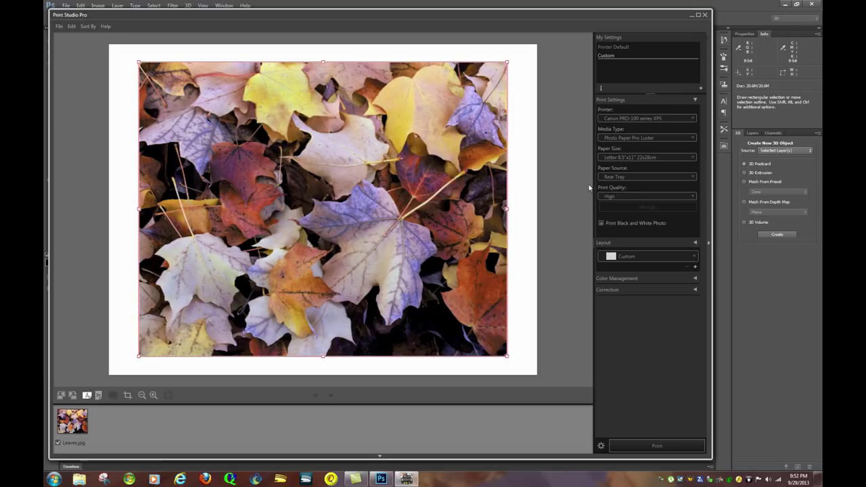
click(608, 196)
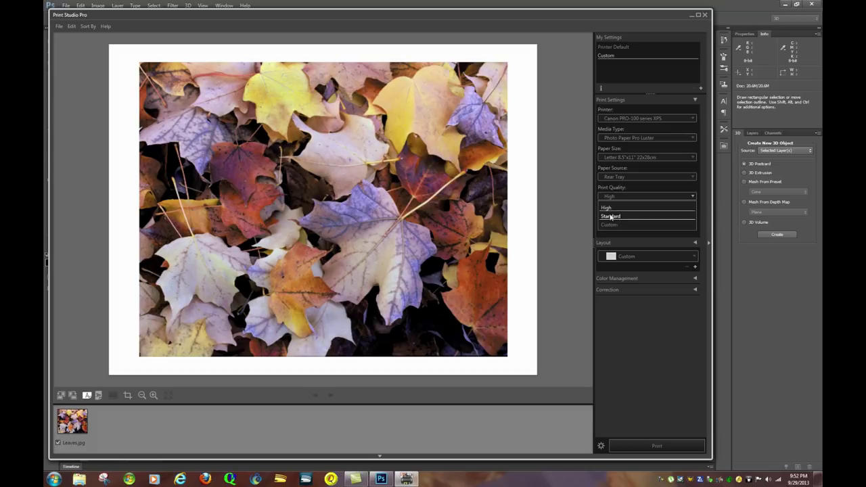
Inspect Custom print quality, leaving its level at 2, then set quality back to High.
click(606, 208)
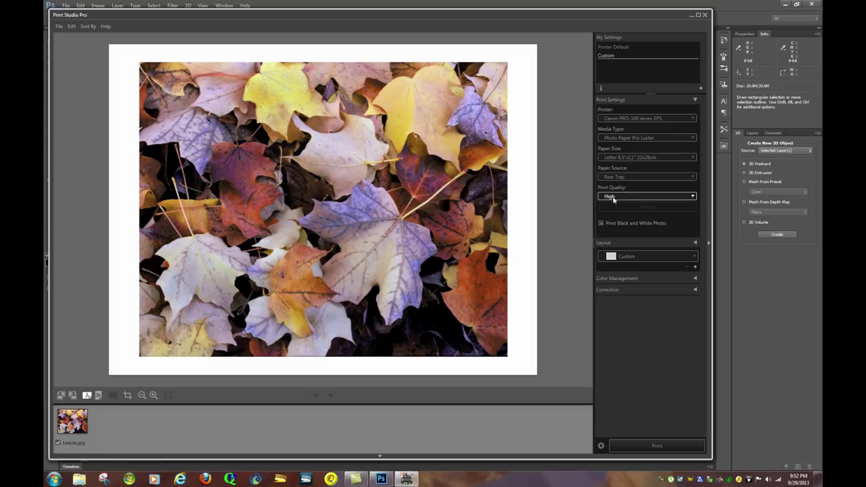
click(614, 197)
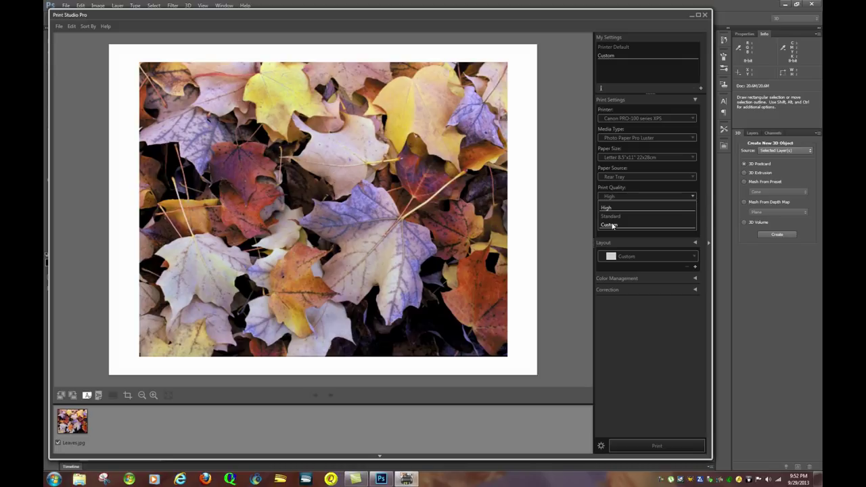
click(610, 225)
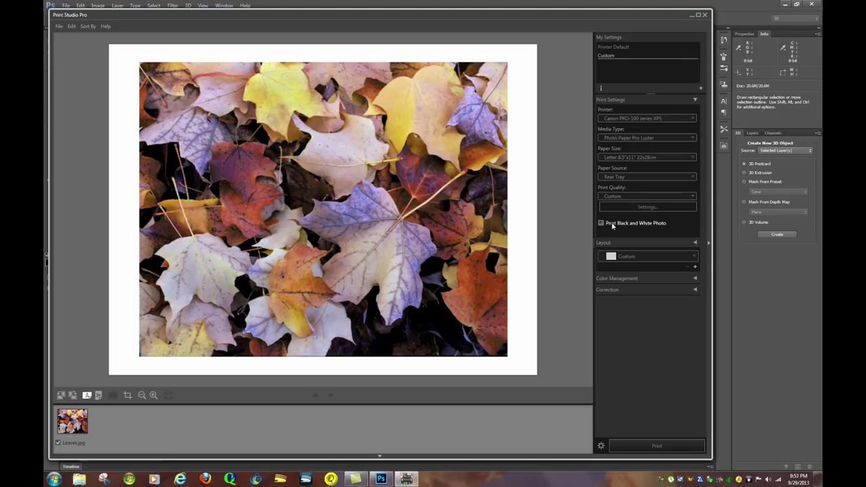
click(635, 207)
drag(483, 231, 518, 236)
click(477, 235)
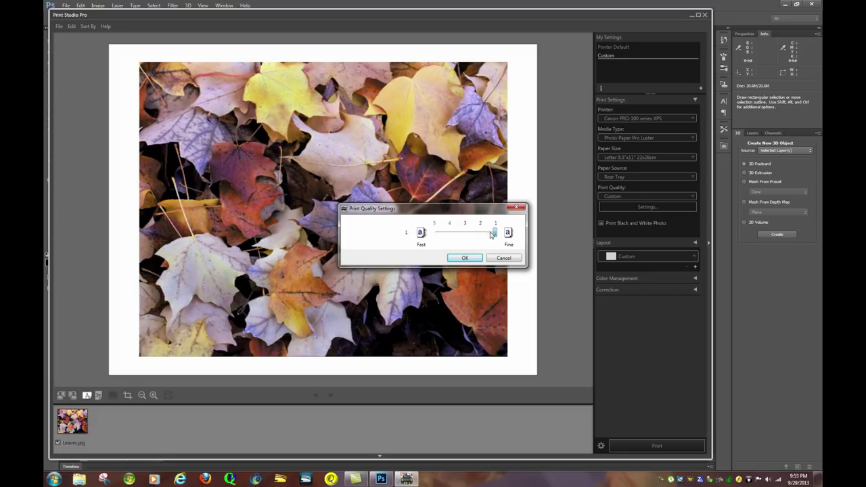
click(467, 258)
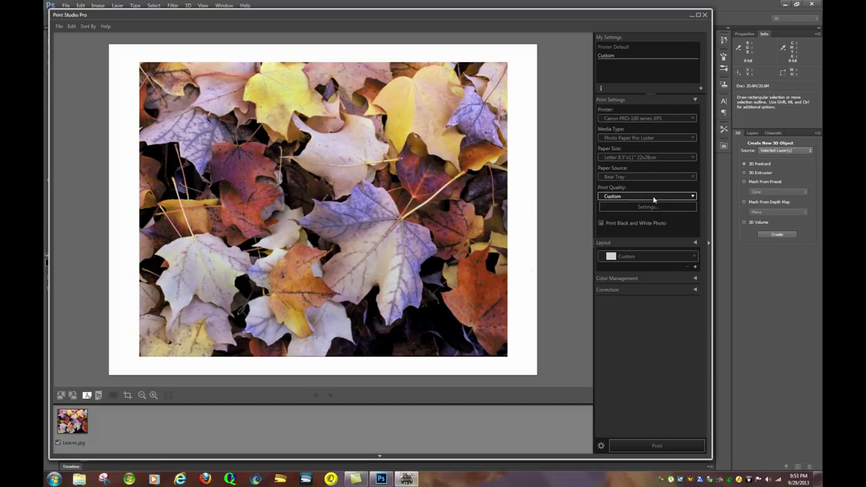
click(616, 196)
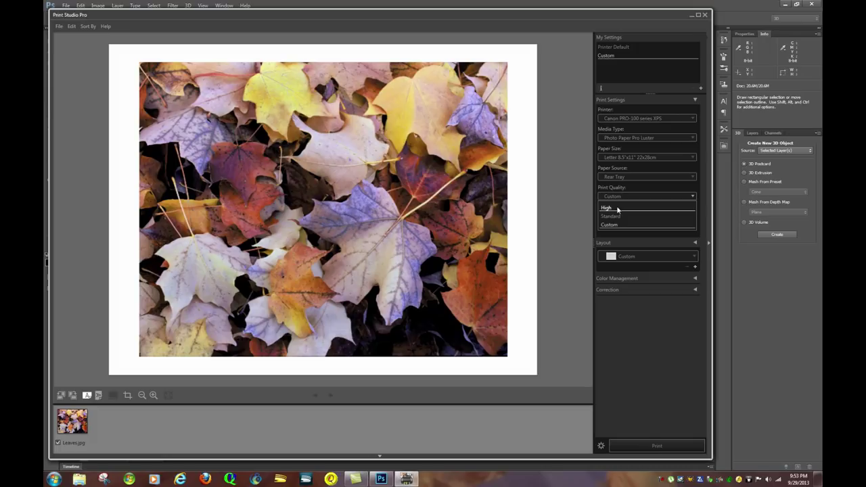
click(618, 209)
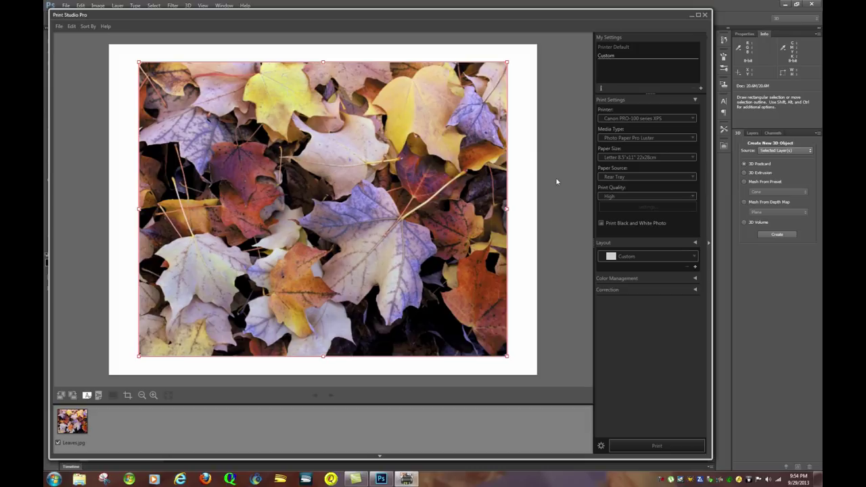
click(601, 223)
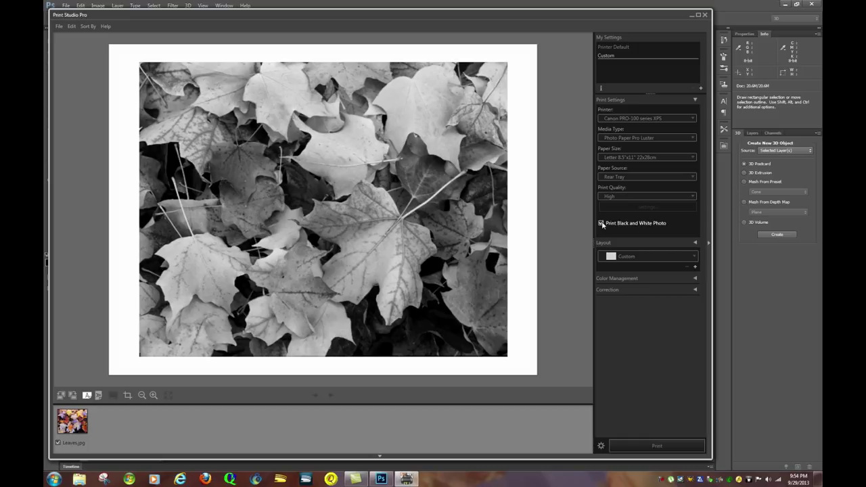
click(600, 223)
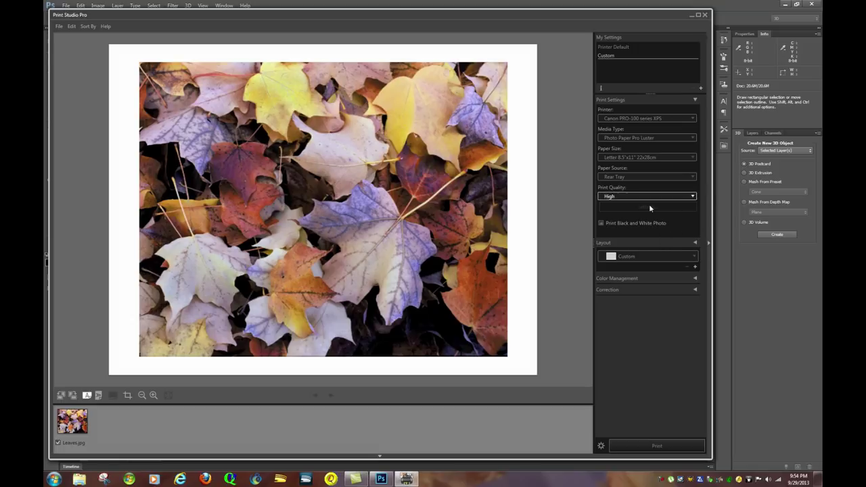
Show the layout settings and try the Borderless (x1), Bordered (x1) and Borderless (x2) layouts.
click(696, 101)
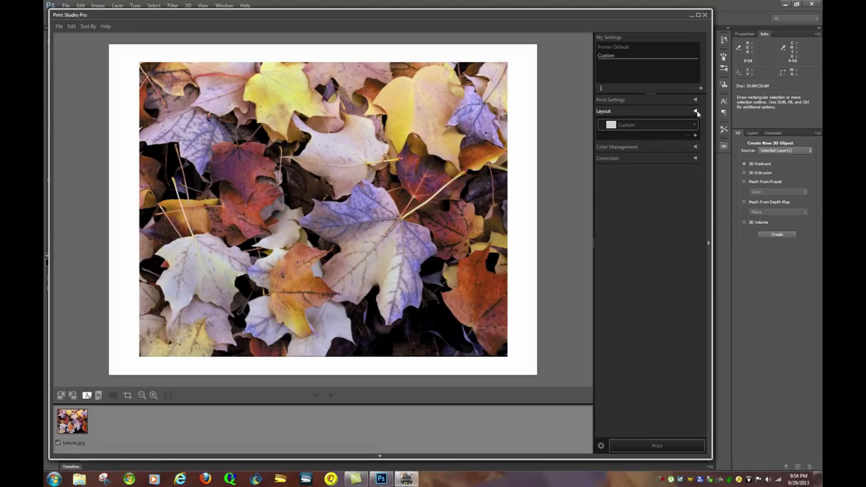
click(696, 113)
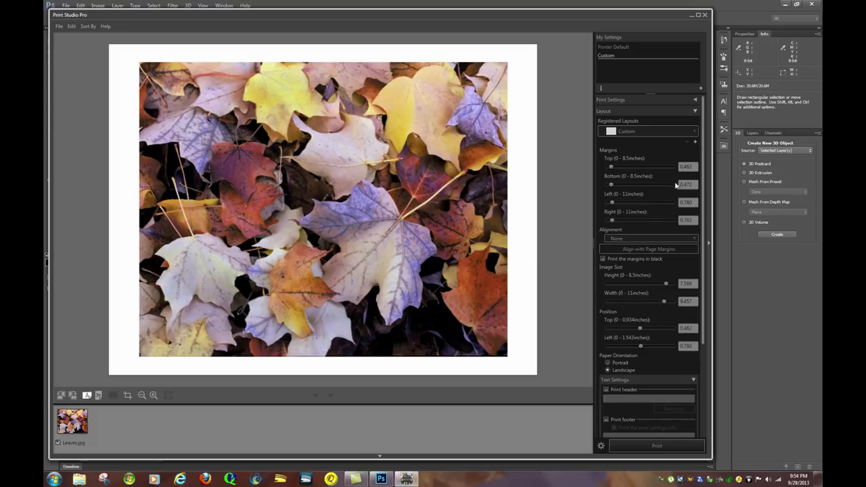
click(636, 131)
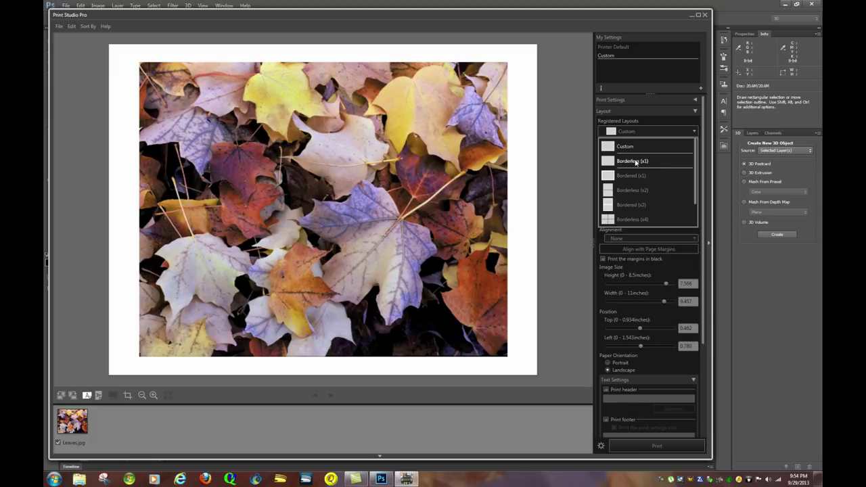
click(636, 161)
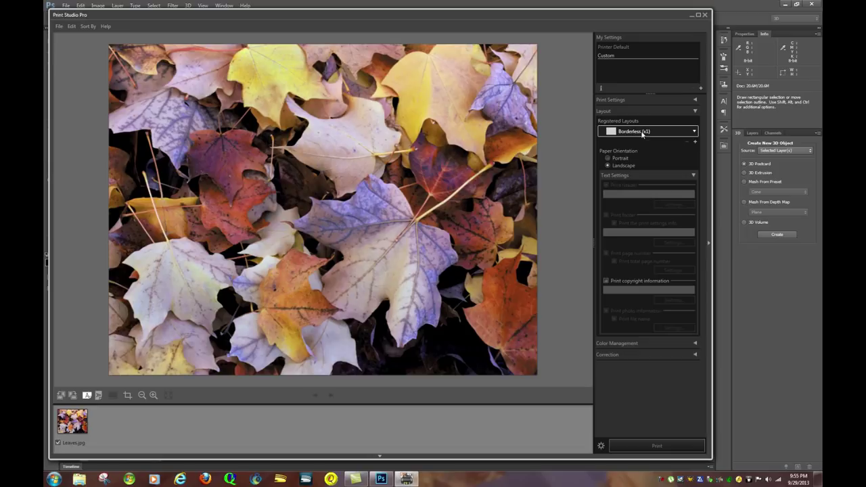
click(642, 133)
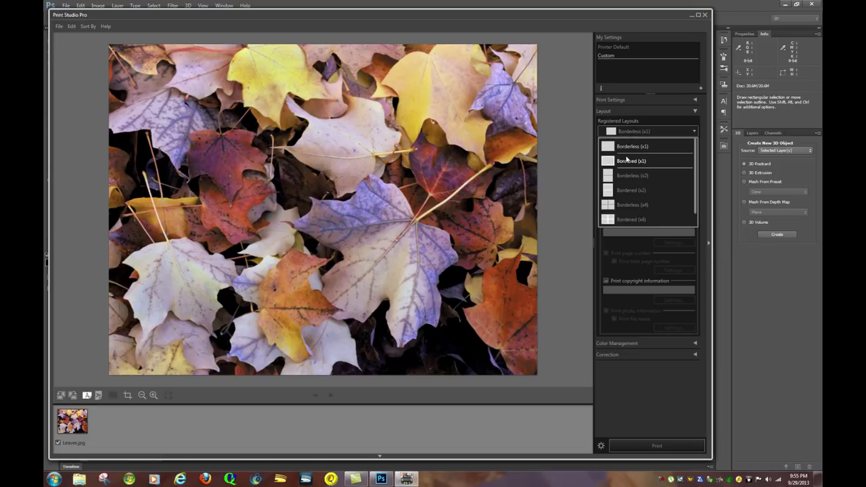
click(625, 162)
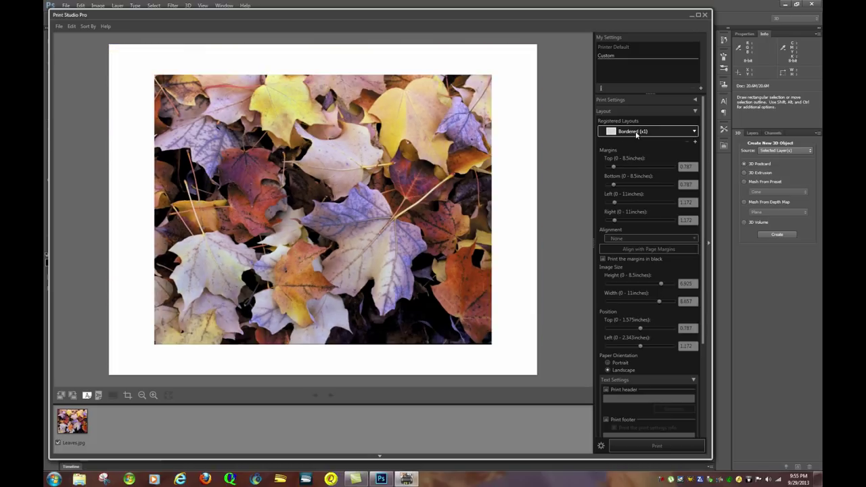
click(635, 134)
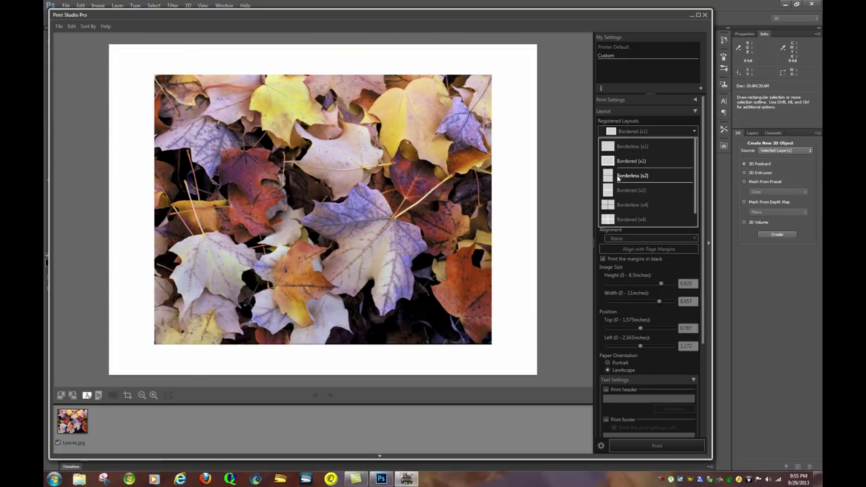
click(618, 177)
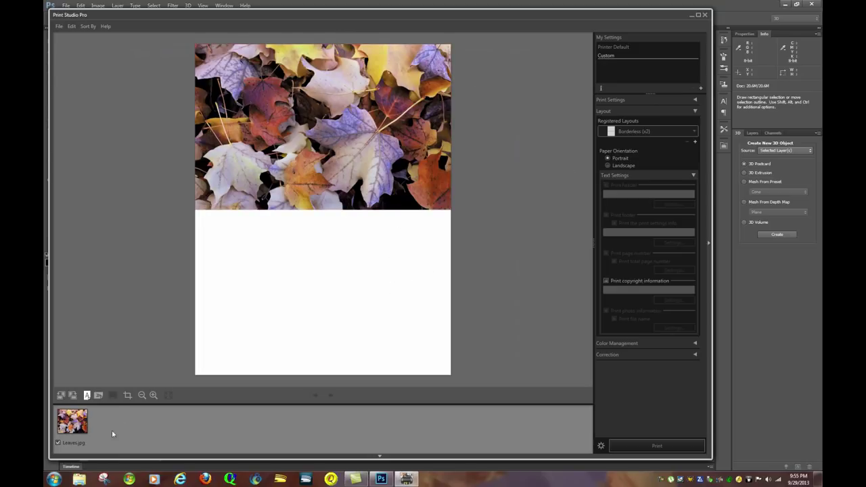
Try Bordered (x2) and Borderless (x4), then settle on the Bordered (x4) 2×2 layout.
click(634, 134)
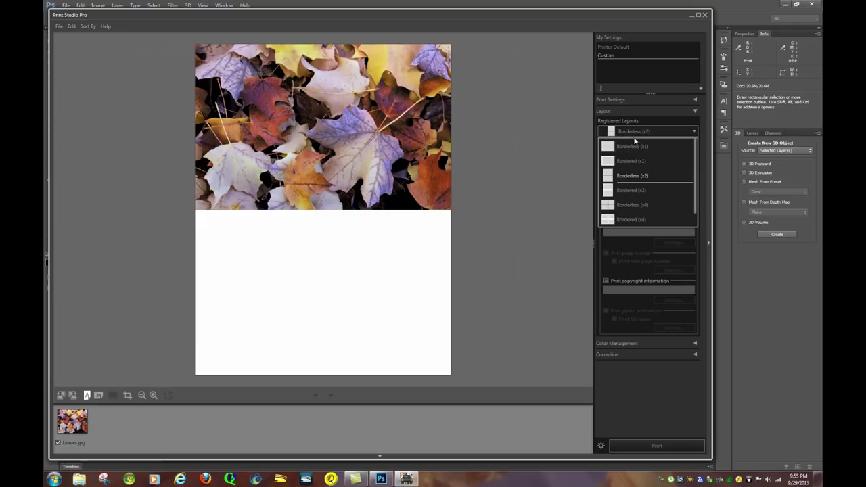
click(631, 190)
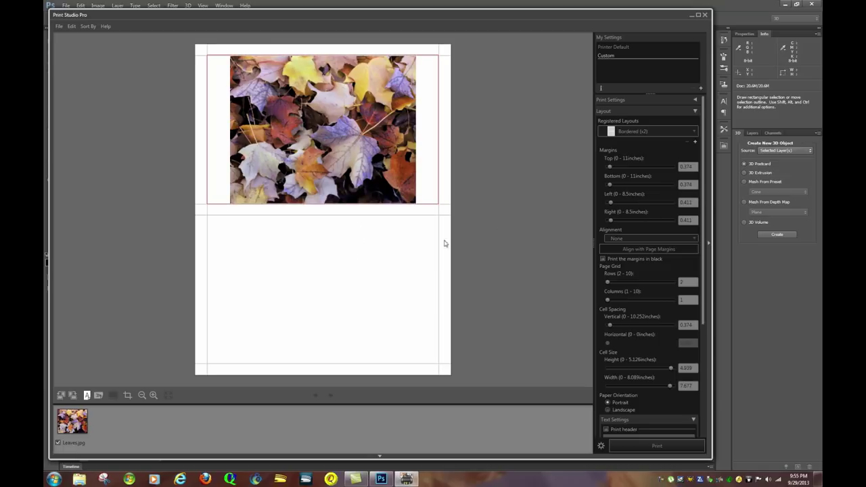
click(633, 135)
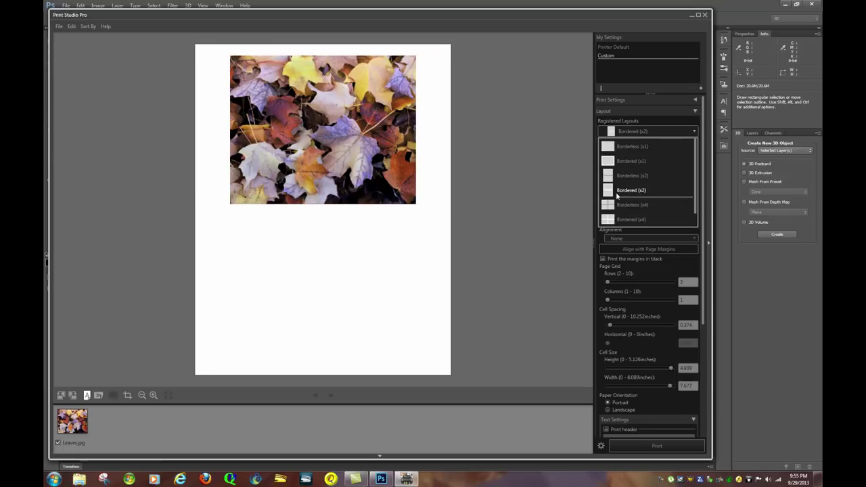
click(611, 206)
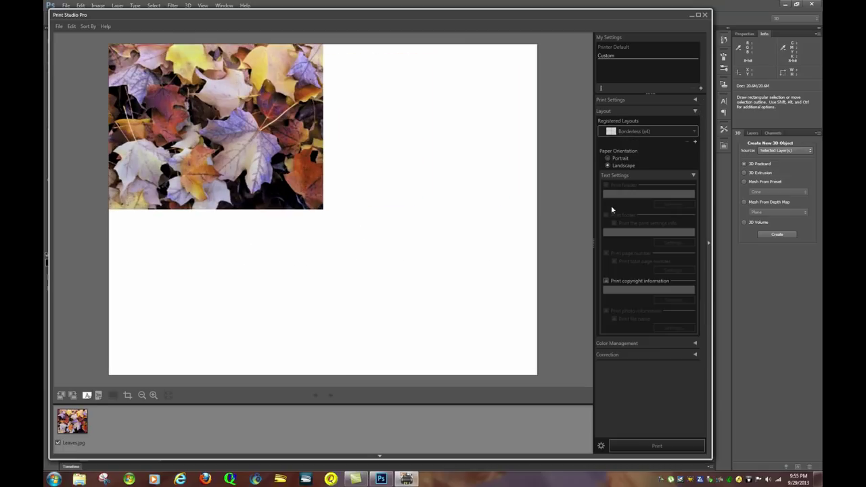
click(639, 131)
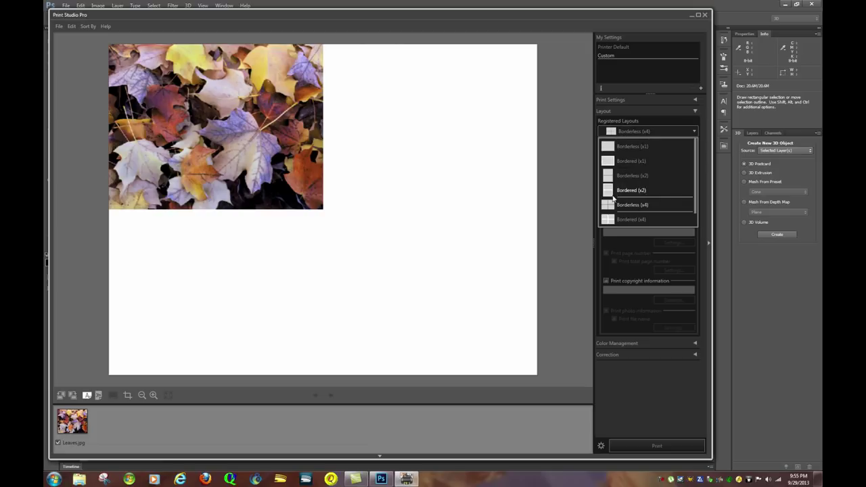
click(606, 214)
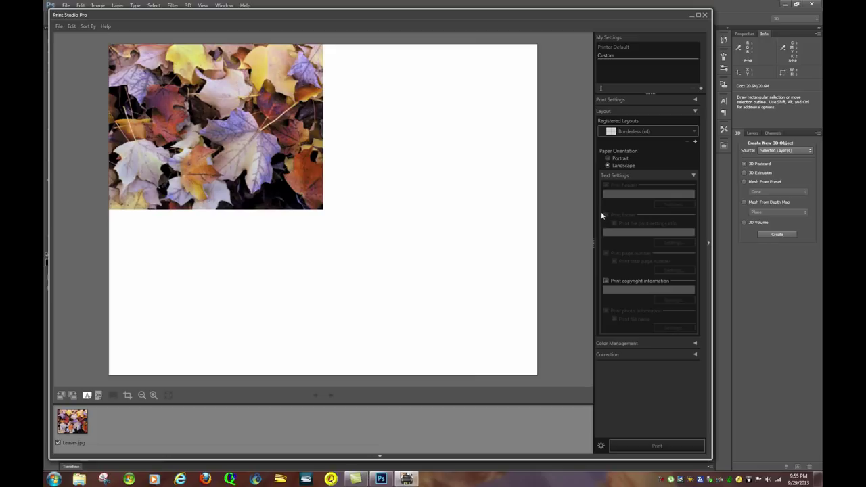
click(626, 133)
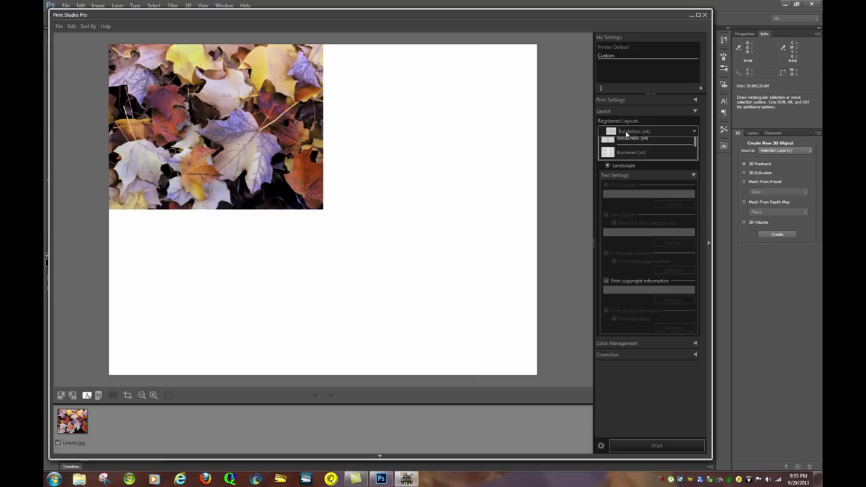
click(632, 219)
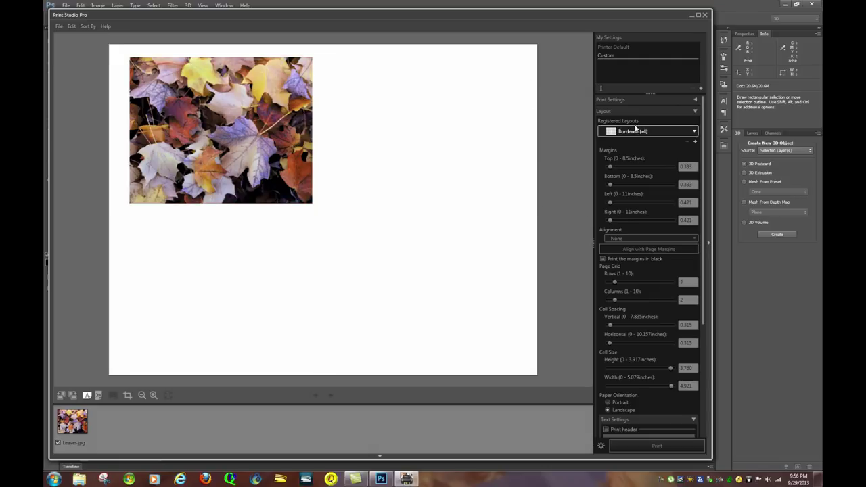
Switch to the Bordered (x1) layout and widen the top margin to about 1.6 inches.
click(625, 132)
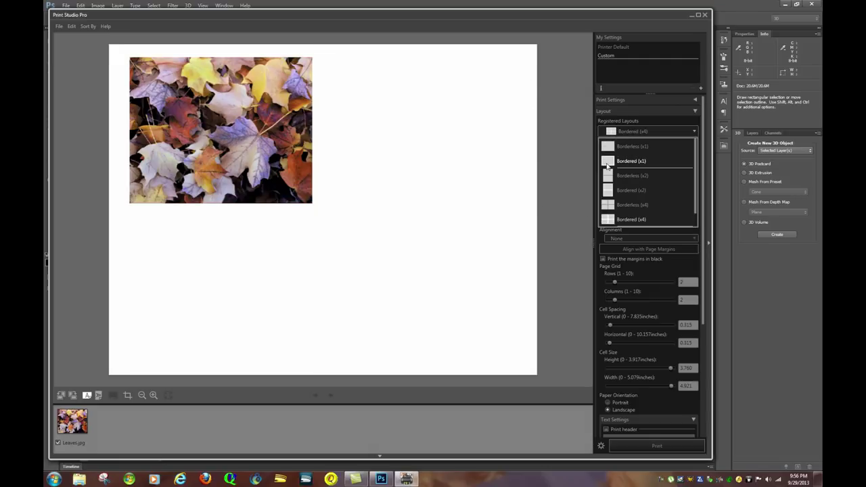
click(608, 163)
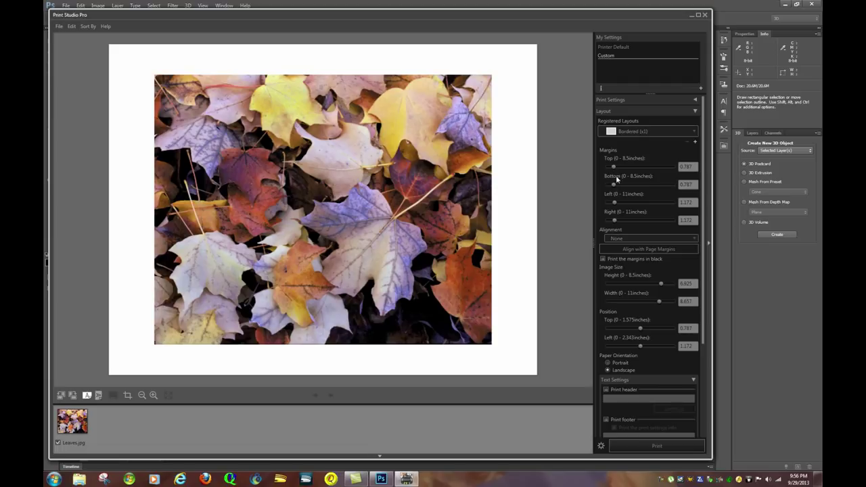
click(688, 165)
drag(614, 166, 622, 185)
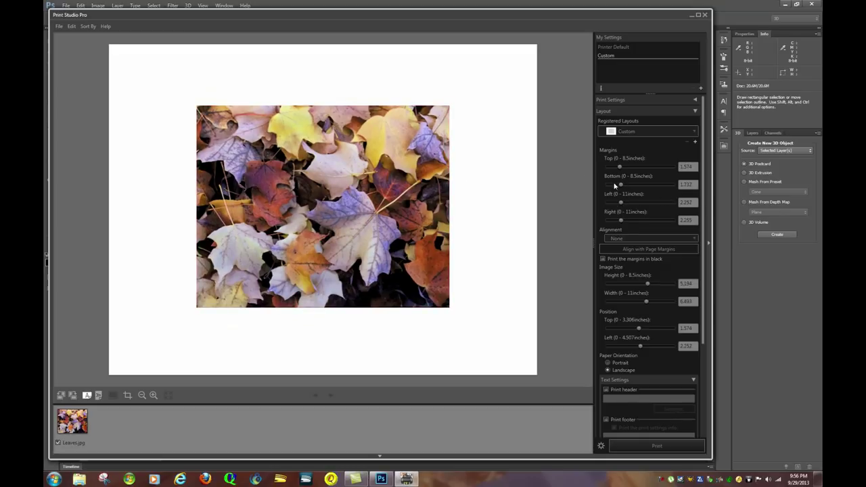
Move the leaves photo around the page and enlarge it from its corners.
click(412, 181)
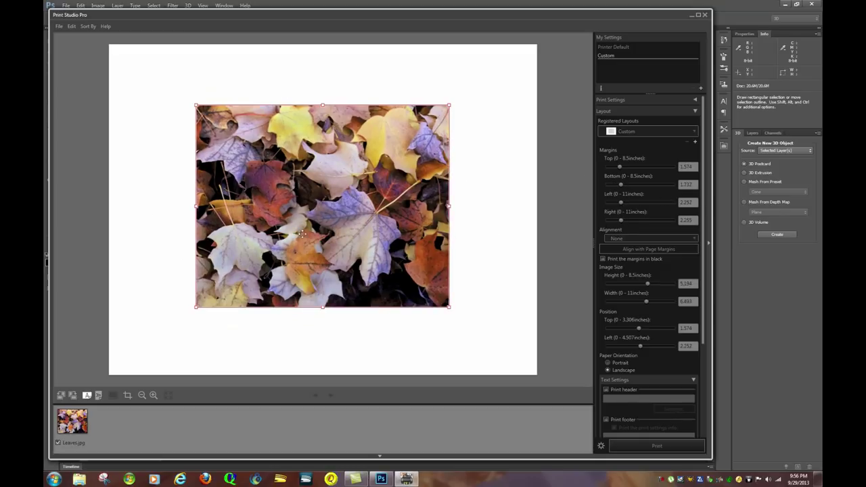
drag(322, 205, 210, 131)
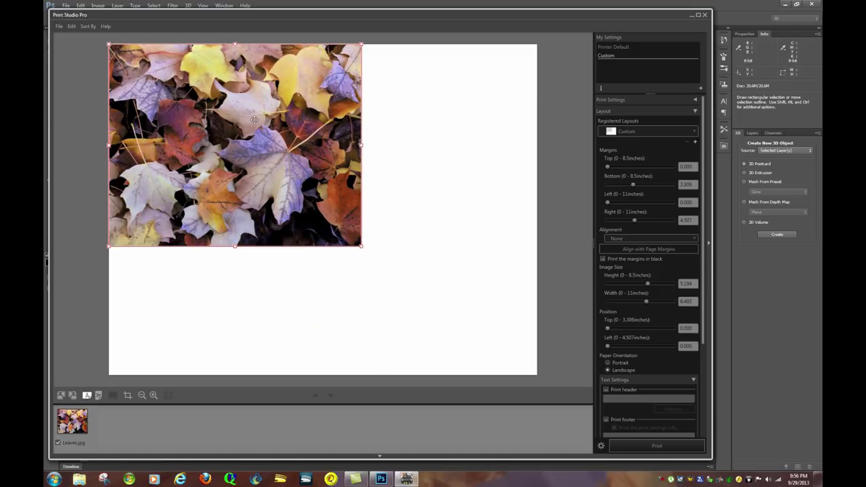
drag(287, 131, 384, 163)
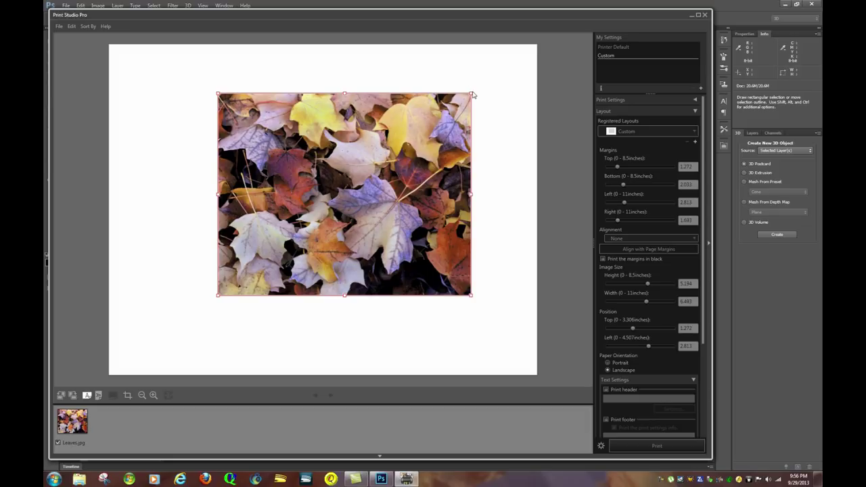
drag(471, 93, 509, 61)
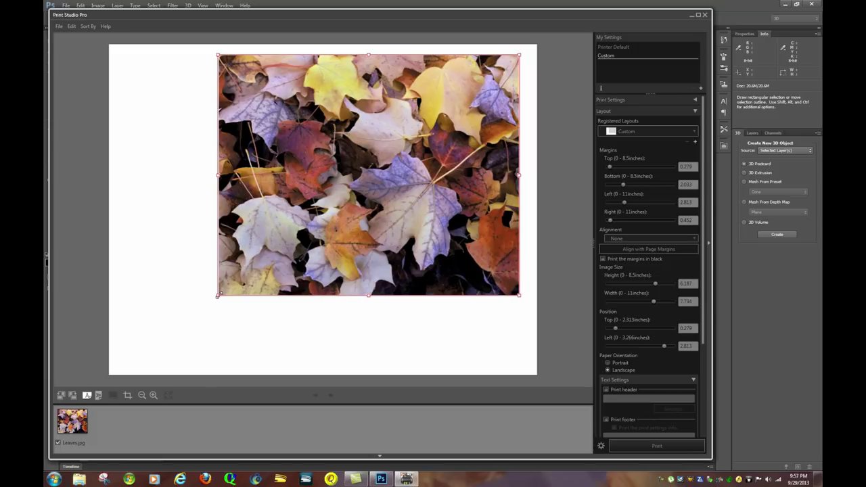
drag(217, 296, 122, 362)
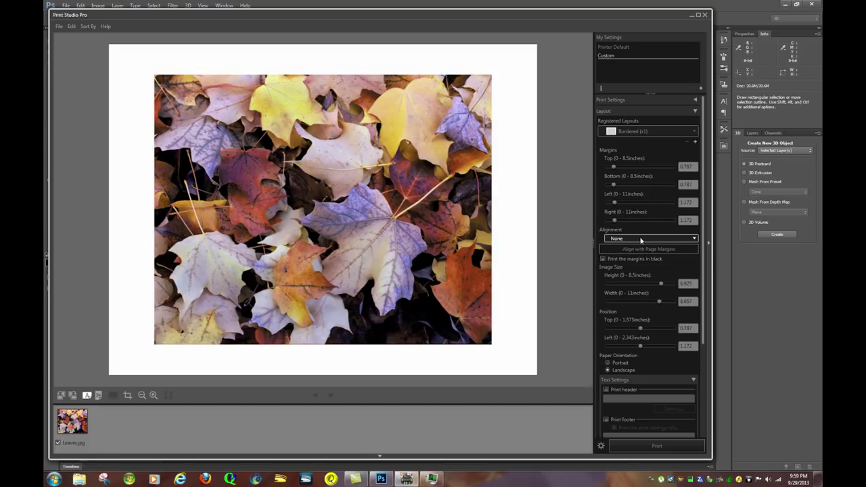
click(694, 239)
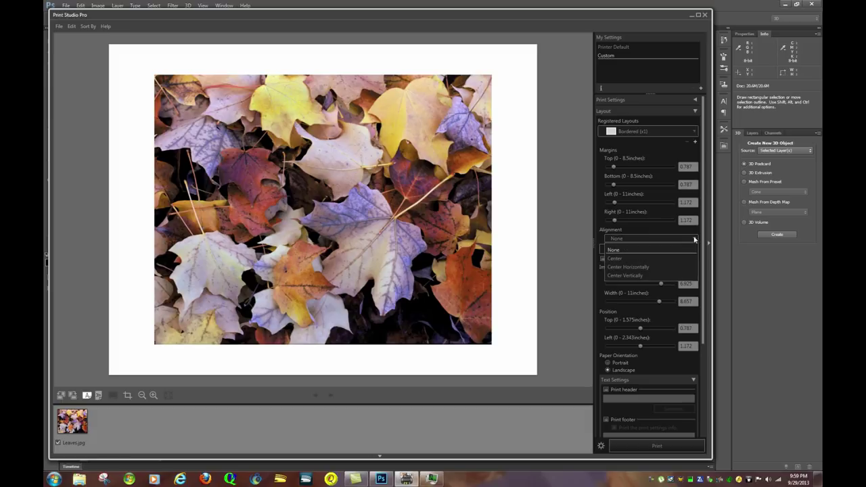
click(613, 259)
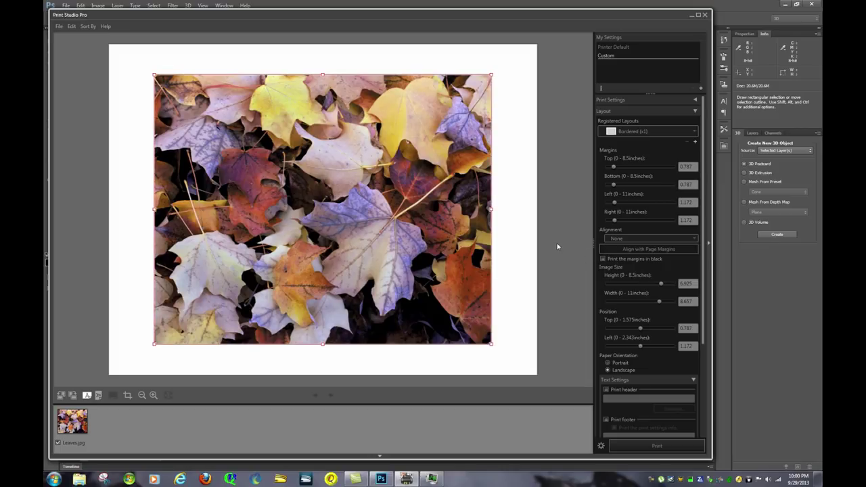
click(602, 259)
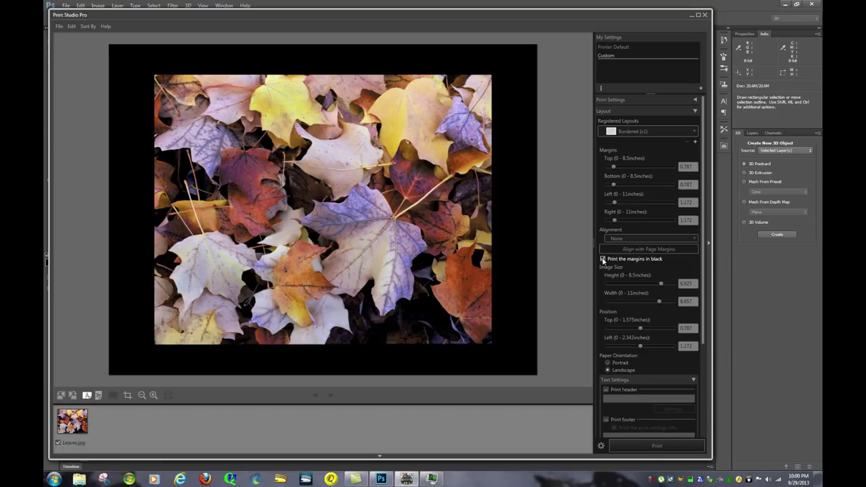
click(425, 324)
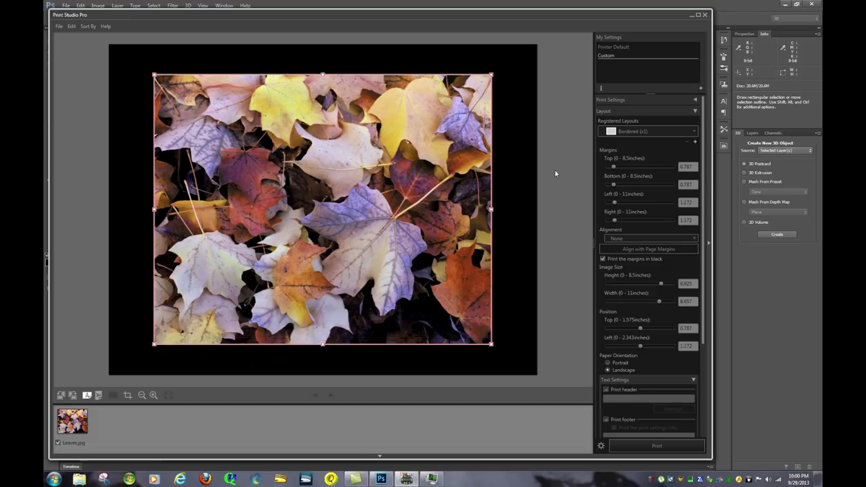
click(613, 208)
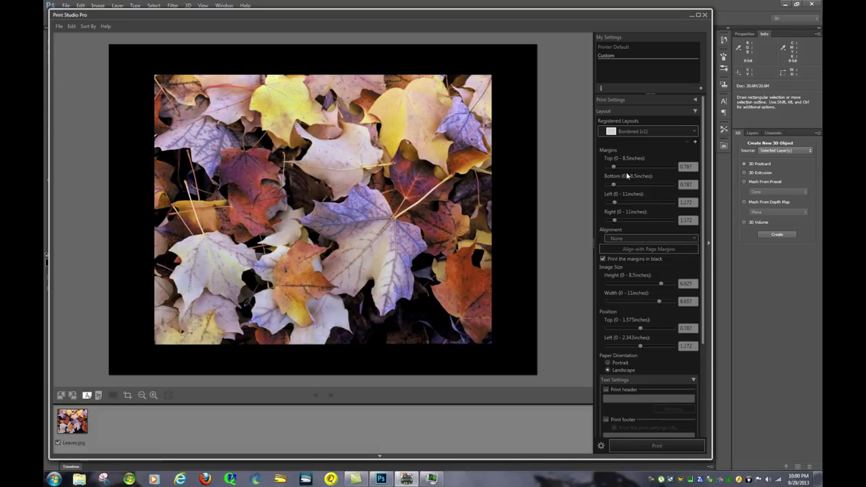
key(ctrl+a)
click(602, 258)
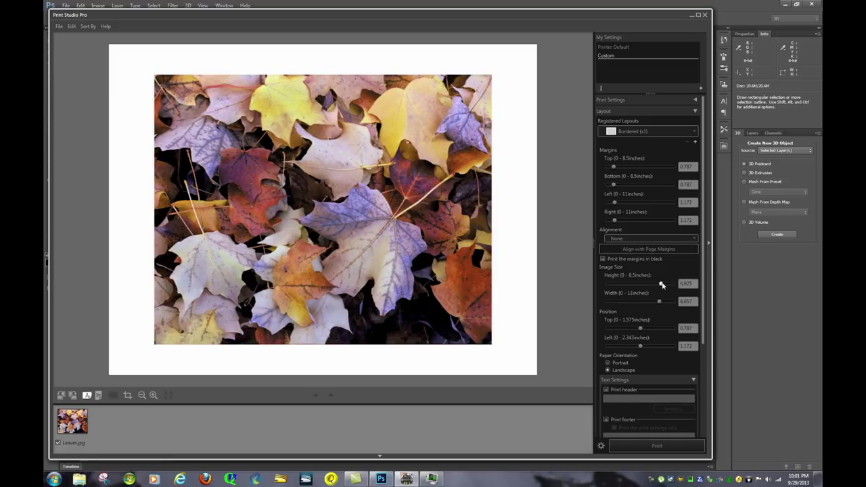
mouse_move(660, 285)
mouse_down()
mouse_move(640, 286)
mouse_move(647, 284)
mouse_up()
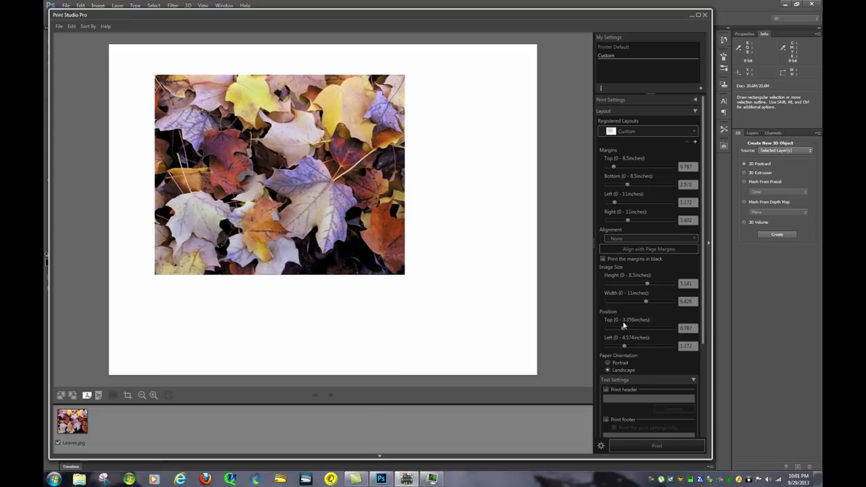
drag(625, 327, 647, 347)
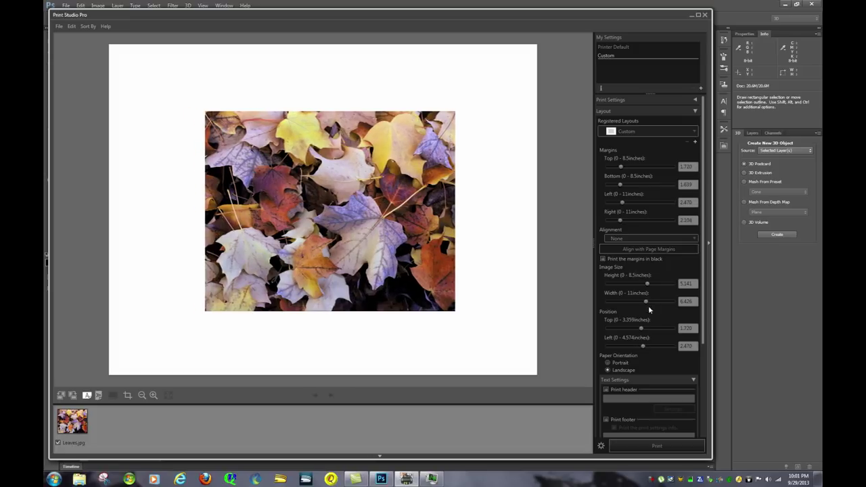
Apply the single-image Bordered (x1) layout to the leaves photo.
click(626, 132)
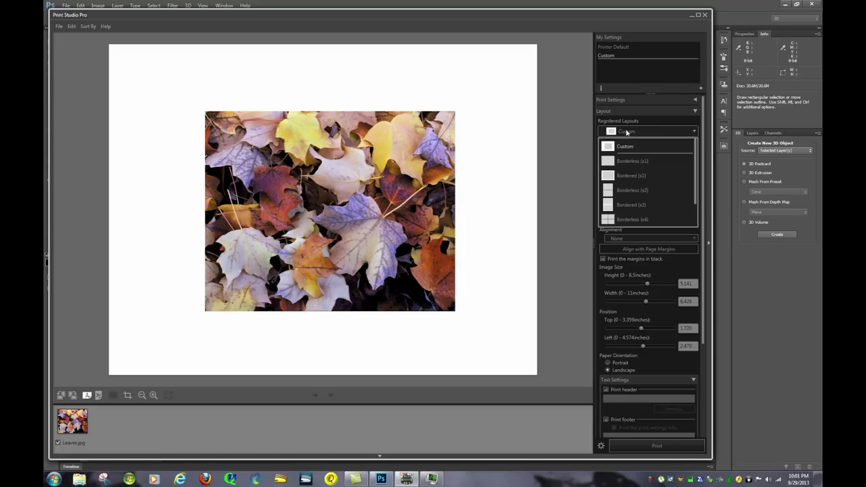
click(619, 175)
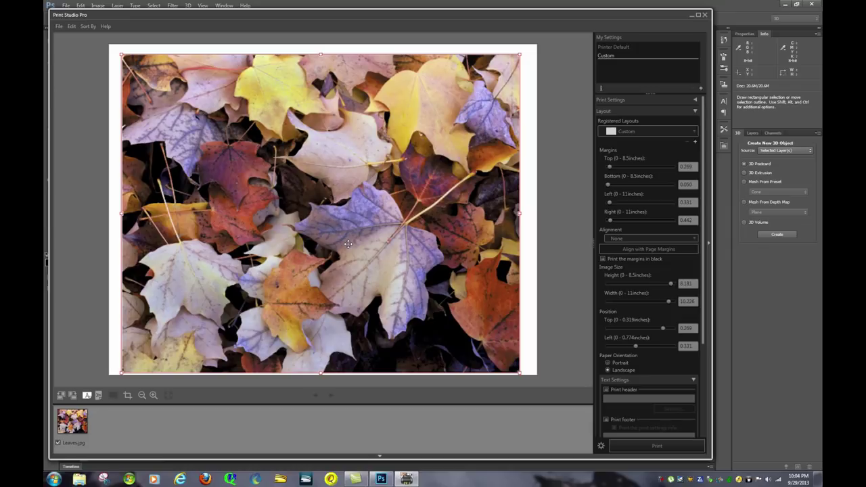
Reapply Bordered (x1) and flip the page to Portrait and back to Landscape.
click(623, 132)
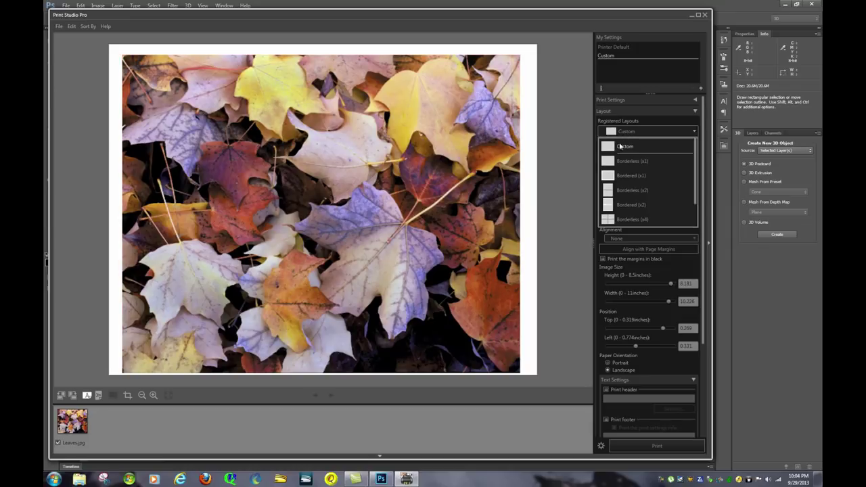
click(611, 176)
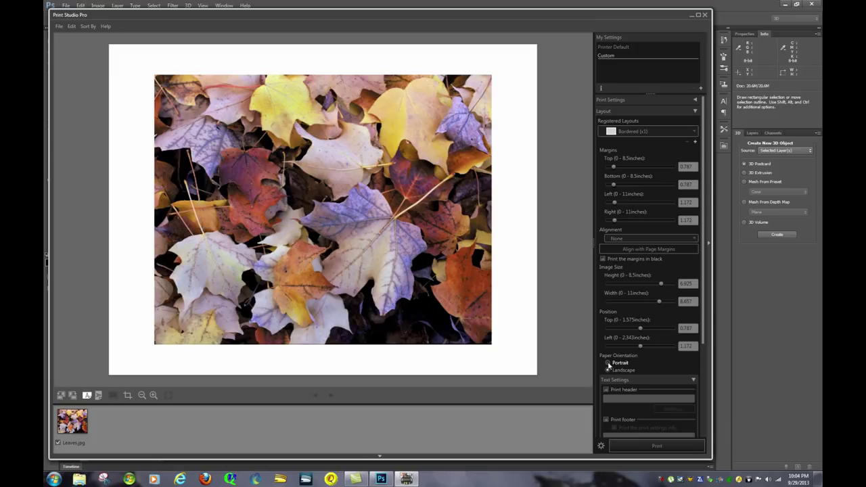
click(607, 363)
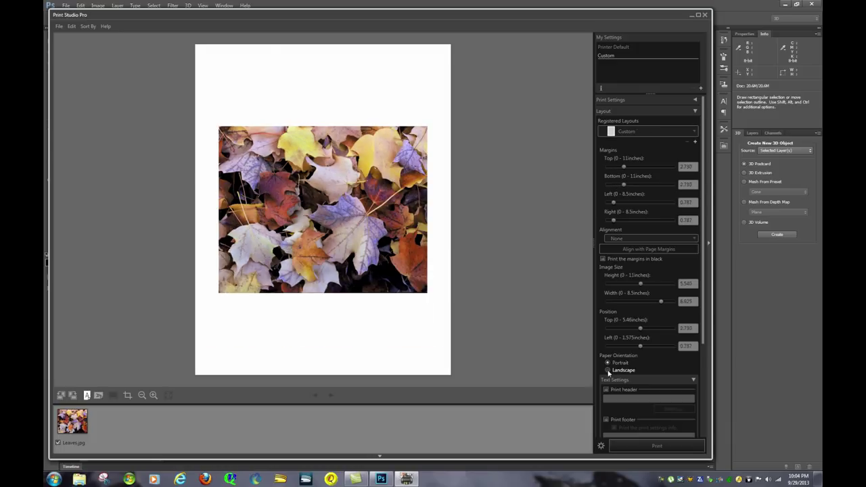
click(607, 370)
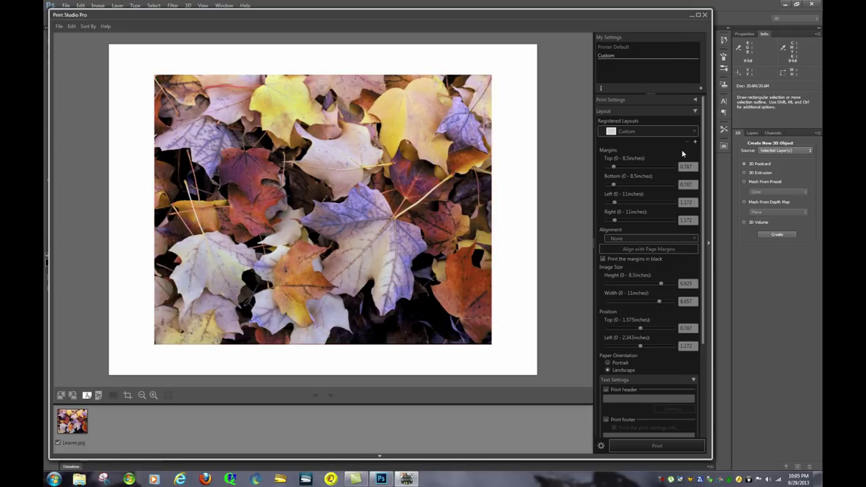
click(695, 111)
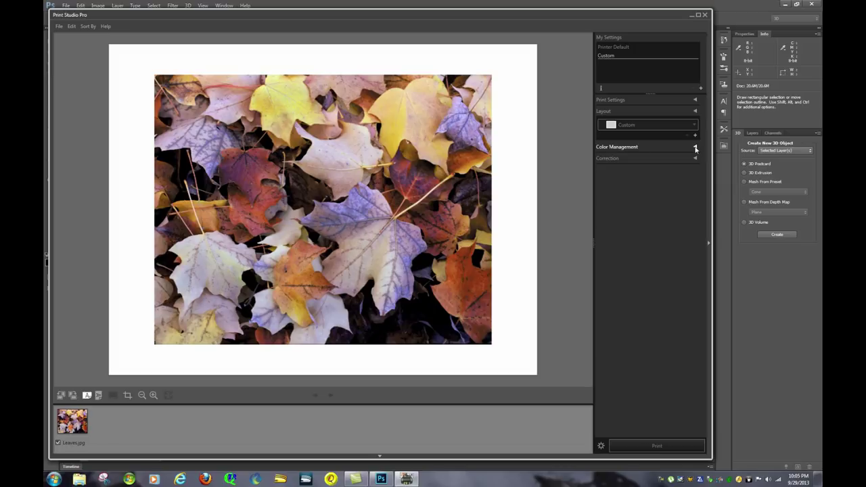
Expand Color Management, showing Use ICC Profile, the Canon PRO-100 profile and Perceptual intent.
click(695, 148)
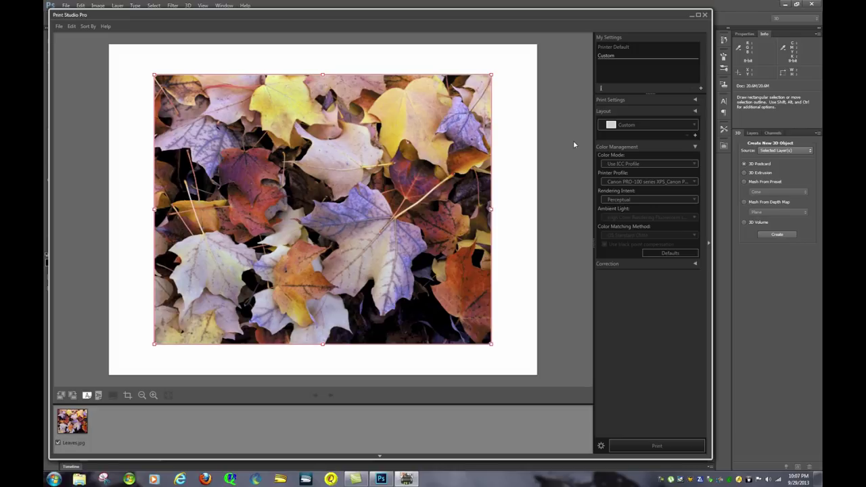
Keep Color Mode at Use ICC Profile and open the Printer Profile list.
click(573, 140)
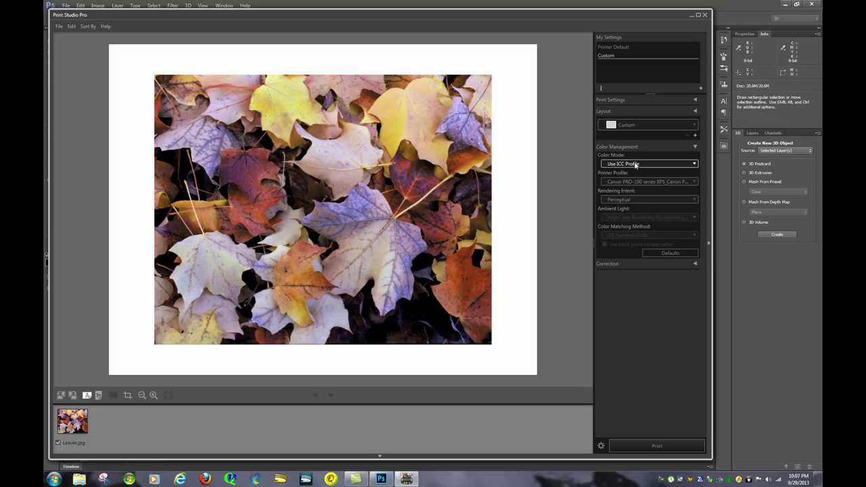
click(635, 164)
click(634, 169)
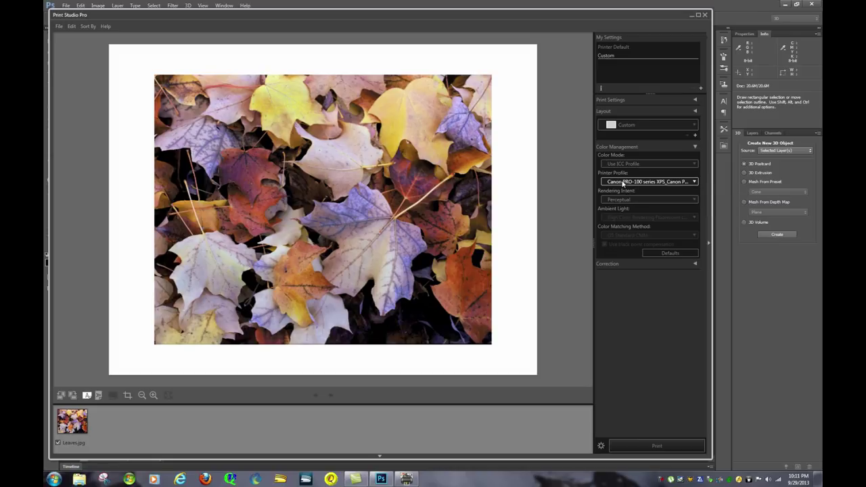
click(422, 135)
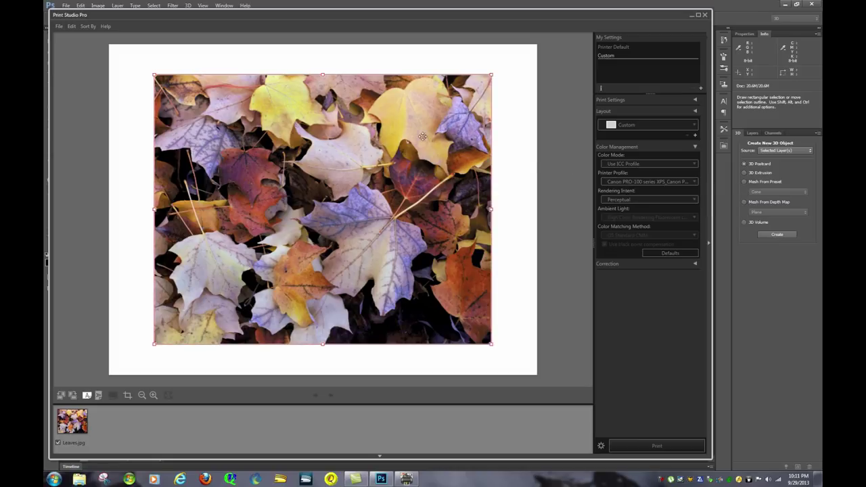
click(618, 183)
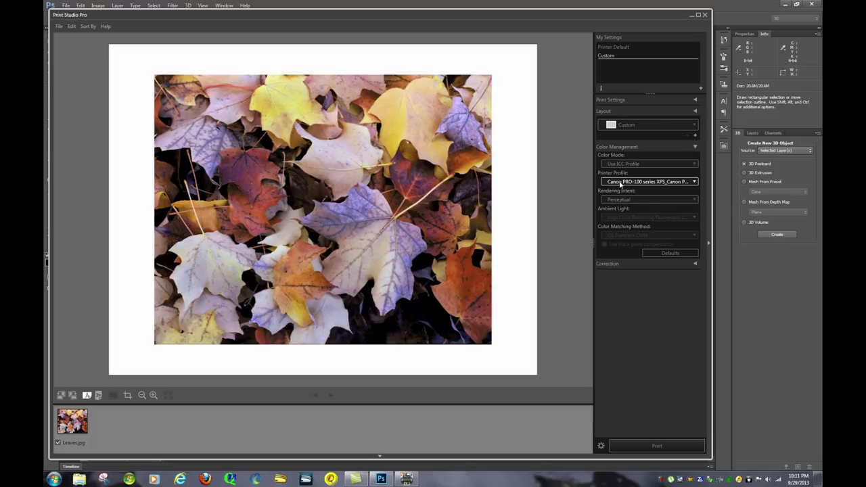
click(615, 182)
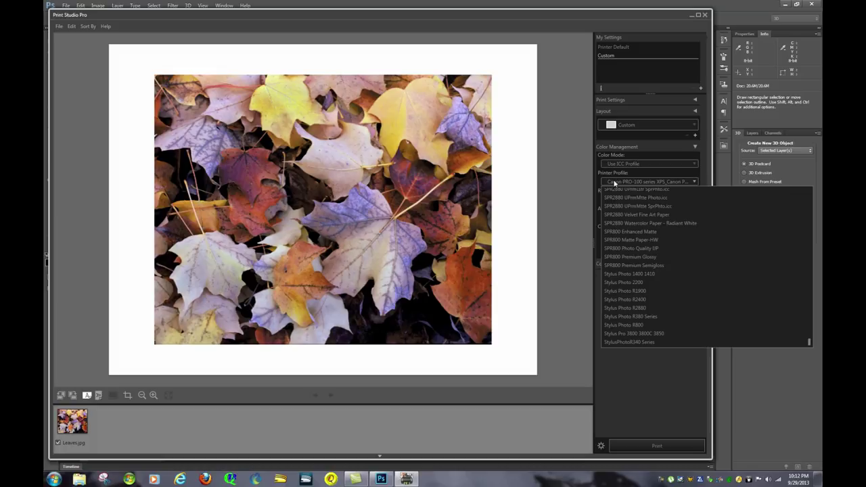
Set the printer profile to Canon PRO-100 Photo Pro Luster .icm and resize the photo to nearly fill the page.
scroll(649, 243, up, 5)
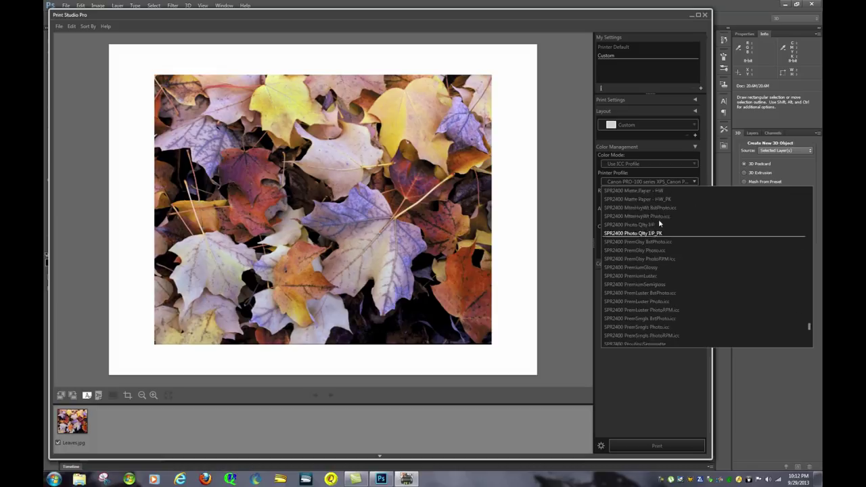
drag(808, 327, 809, 211)
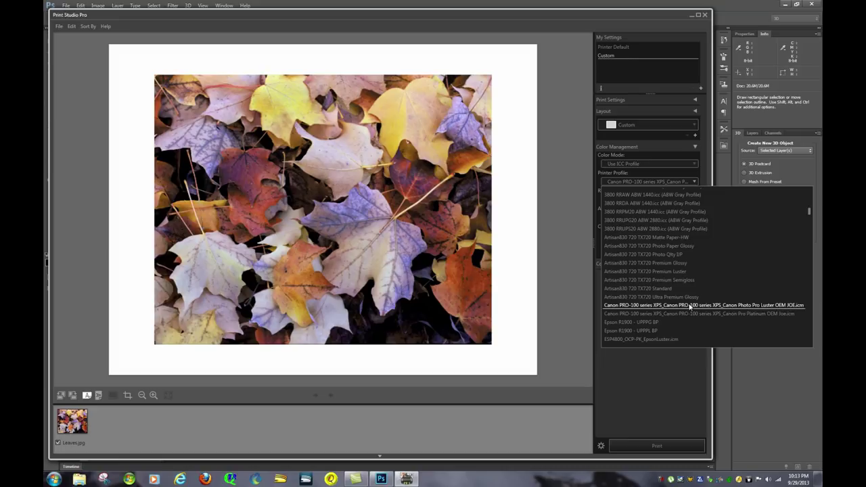
click(691, 305)
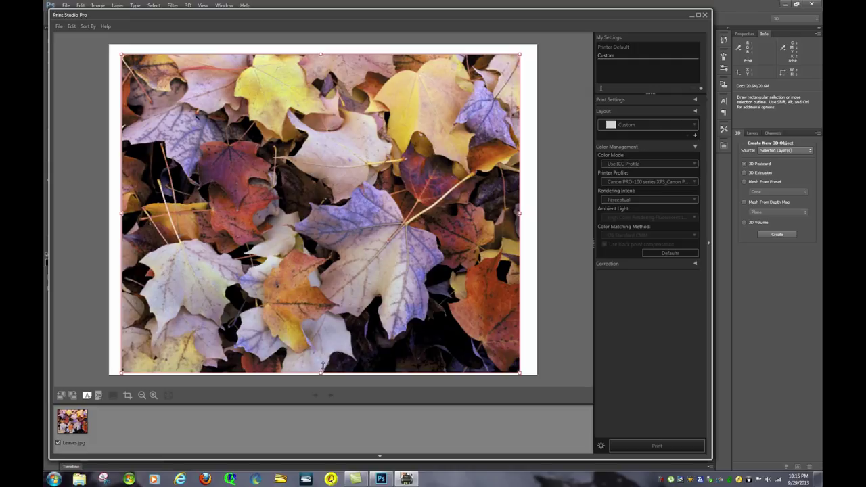
drag(323, 366, 341, 349)
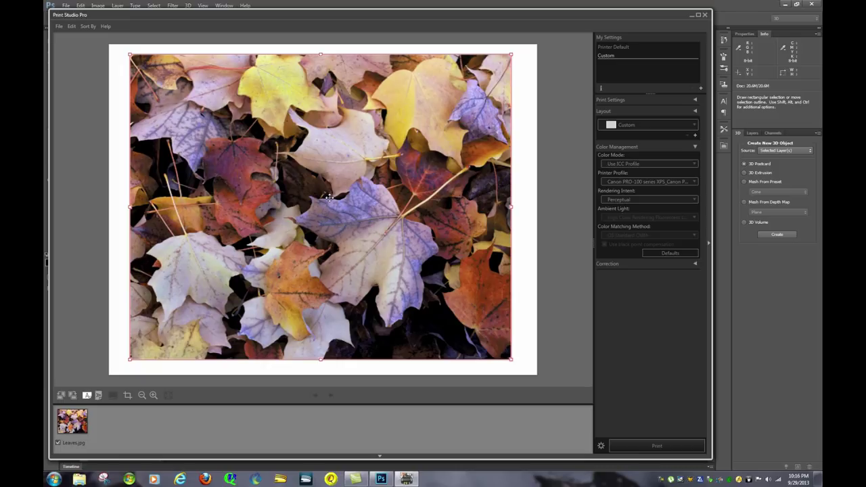
click(669, 200)
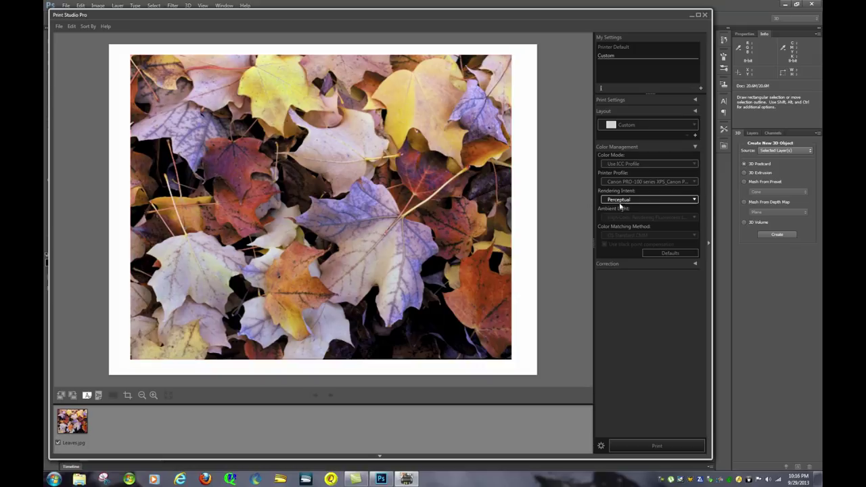
click(671, 199)
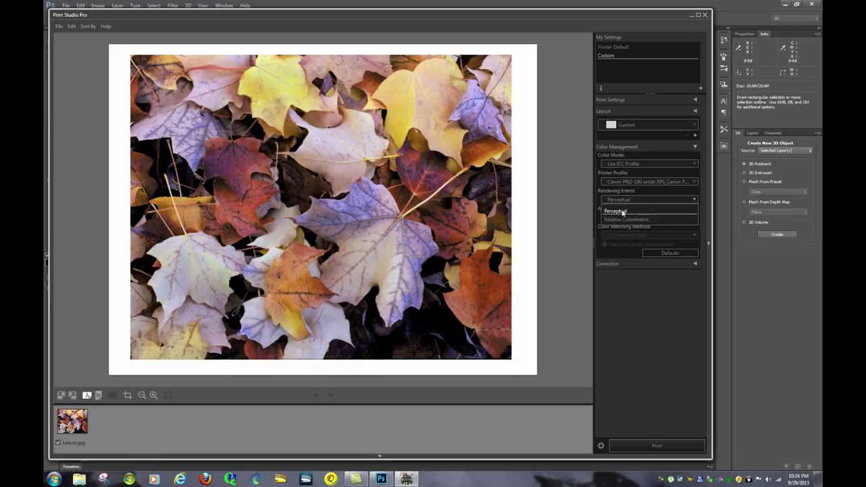
click(633, 210)
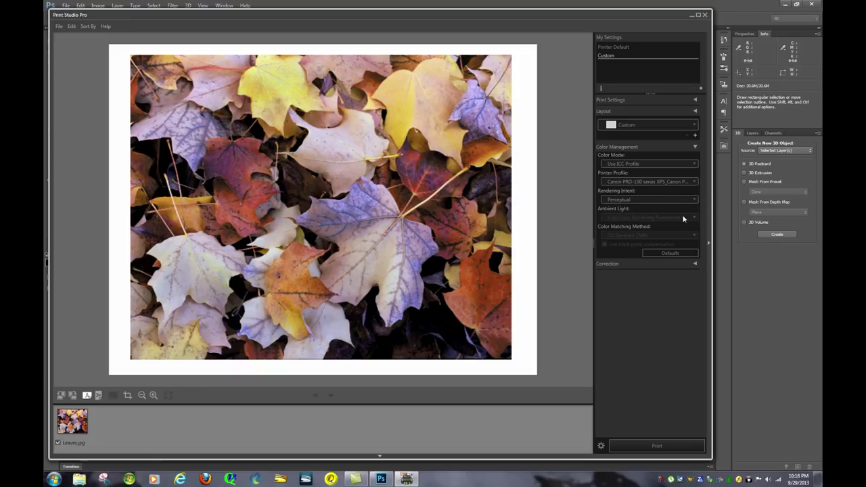
click(667, 182)
Pick the PRO-100 <LU> Photo Paper Pro Luster profile, then reset colour management to Defaults (Auto).
scroll(675, 251, up, 5)
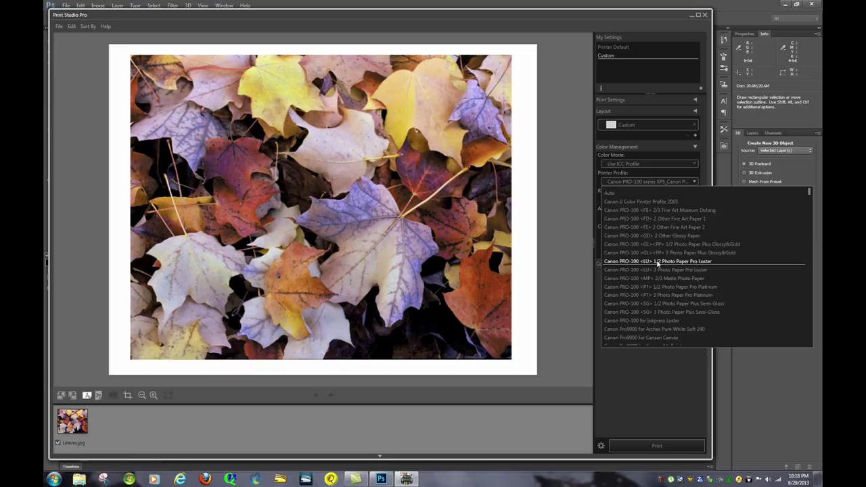
click(657, 263)
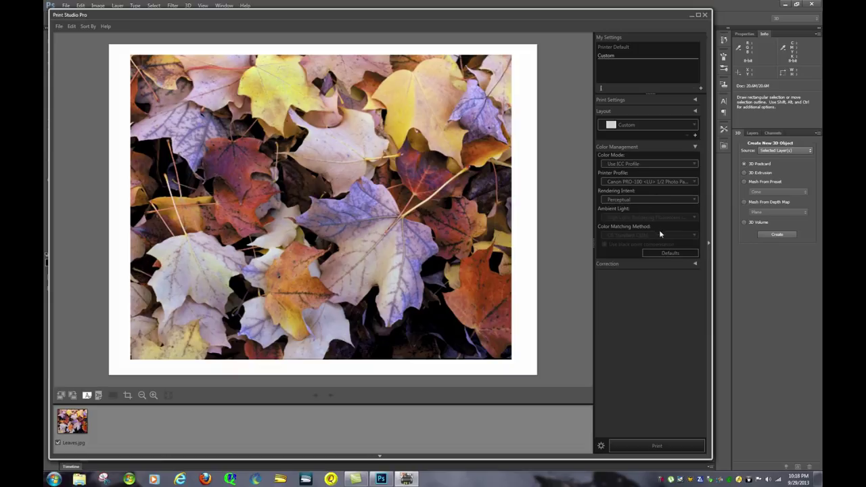
click(677, 254)
click(695, 264)
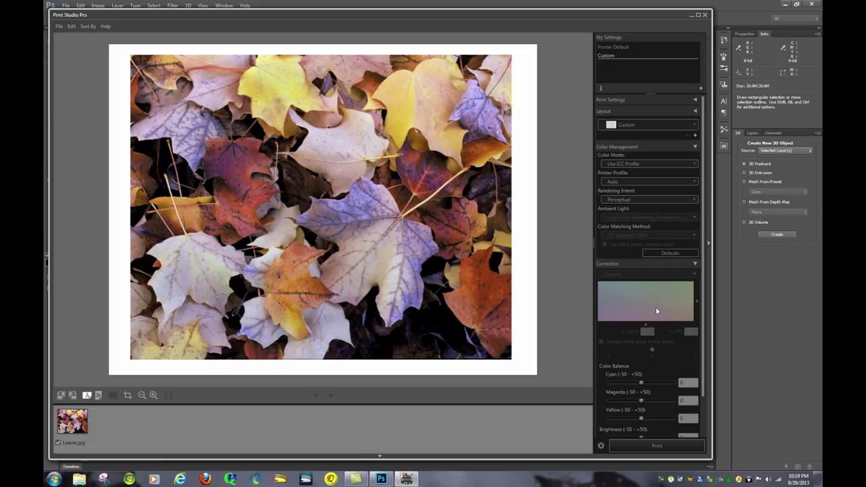
Preview the Pattern Print sheet of colour-varied leaf thumbnails on Letter paper, then close it.
mouse_move(703, 228)
scroll(701, 342, down, 3)
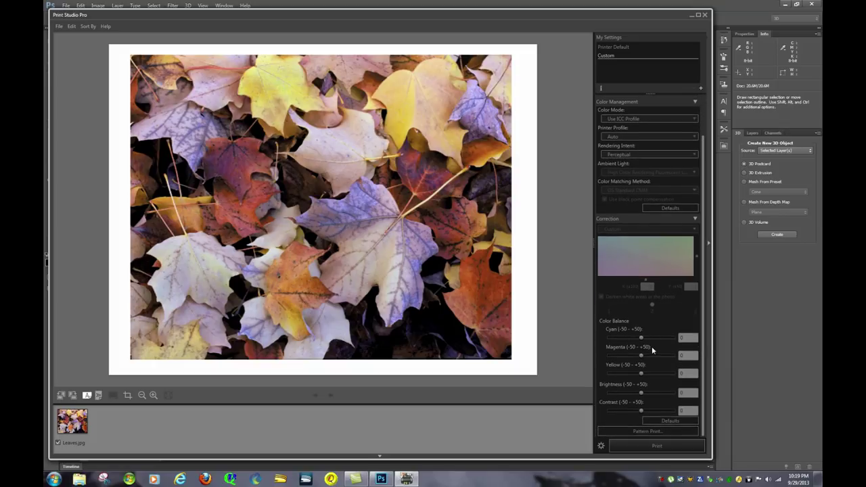
click(659, 430)
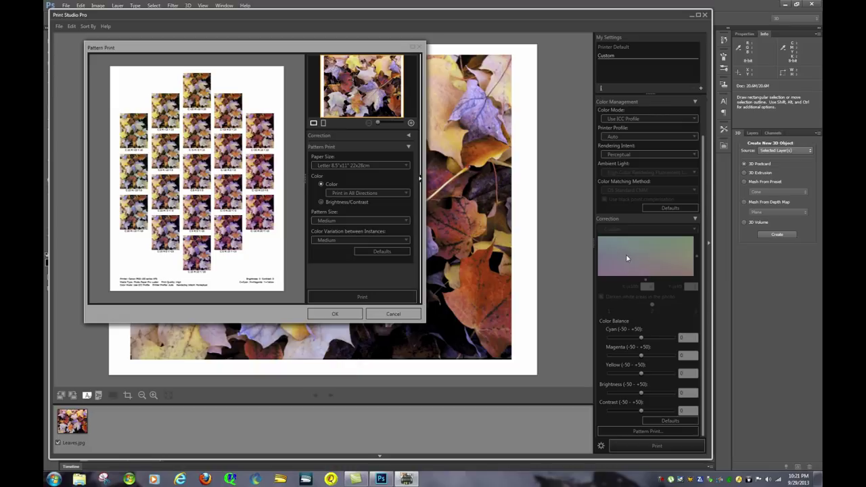
click(342, 317)
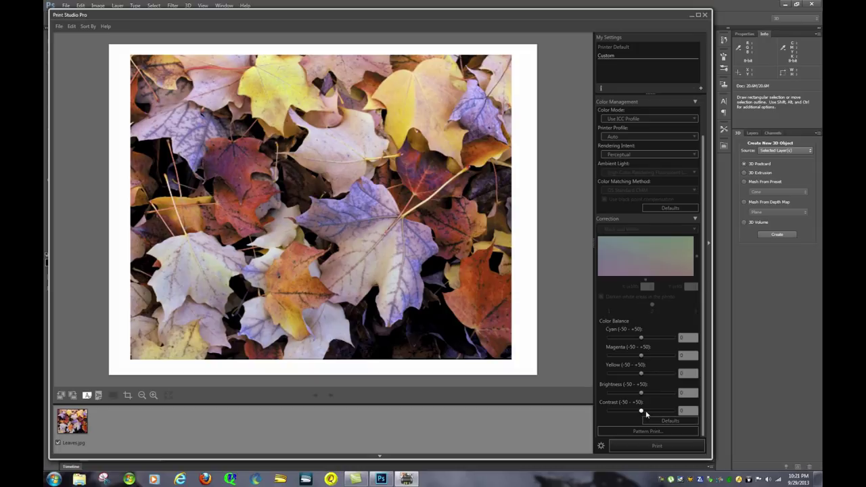
Try Contrast at 30, -15 and 4, then reset Correction to defaults so contrast is 0.
drag(651, 414, 658, 414)
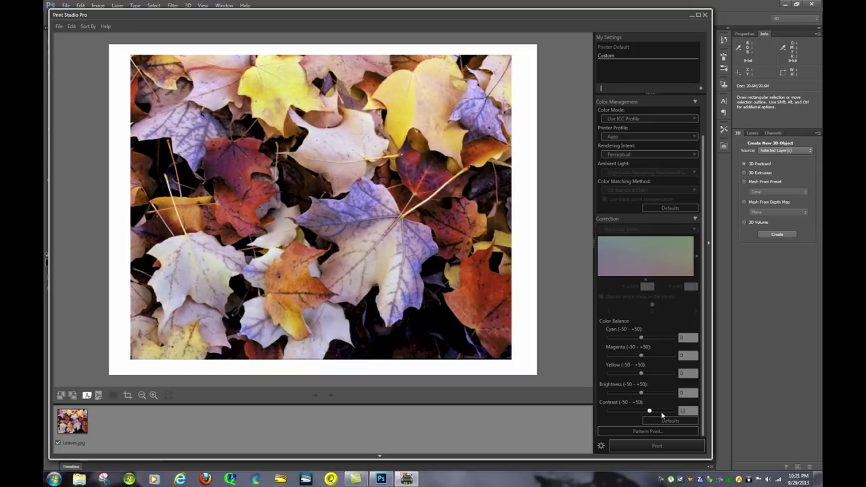
click(661, 412)
click(634, 412)
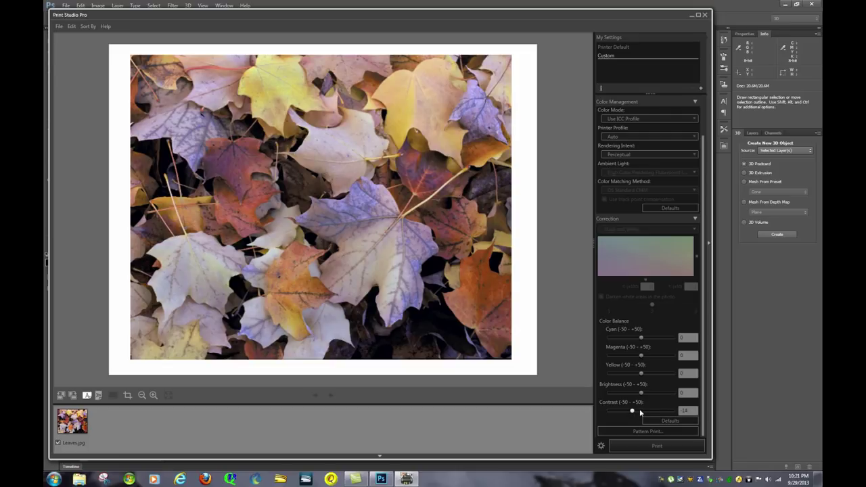
click(645, 412)
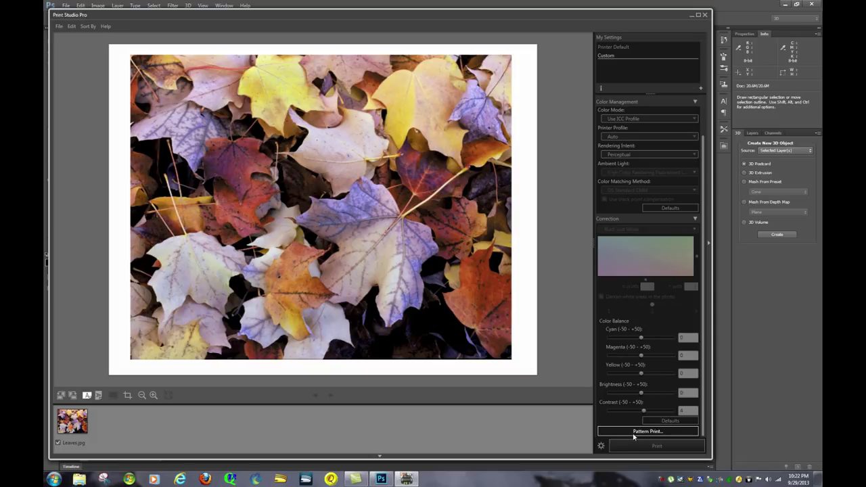
click(658, 421)
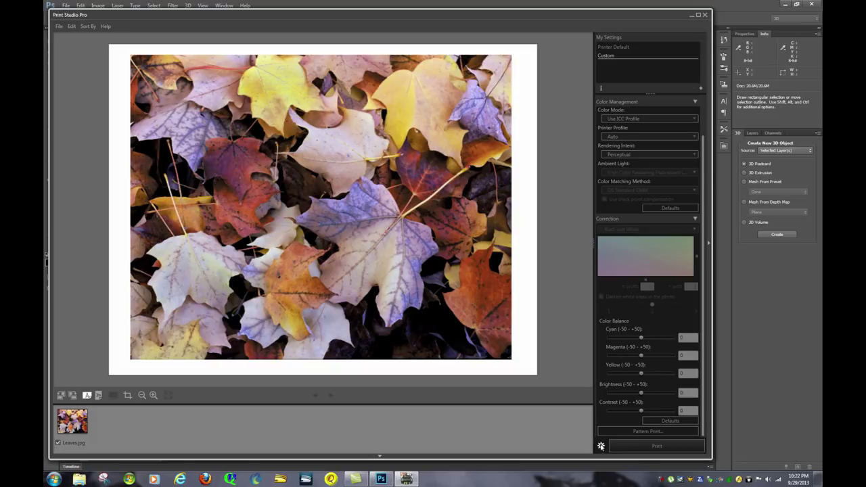
Turn on Print Black and White Photo in Layout and Print Settings, making the leaves greyscale.
click(600, 445)
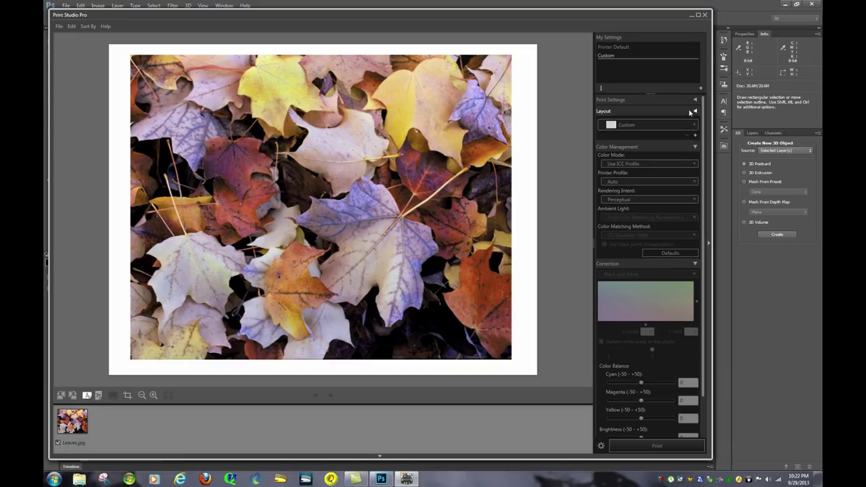
click(695, 112)
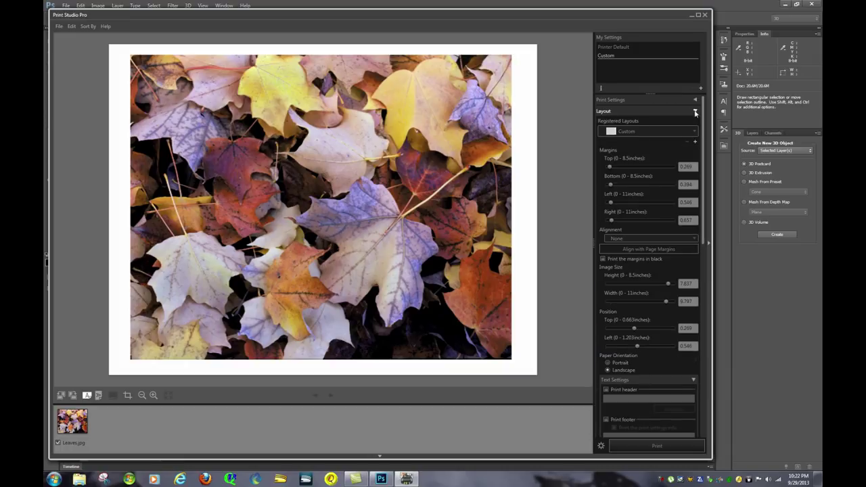
click(695, 100)
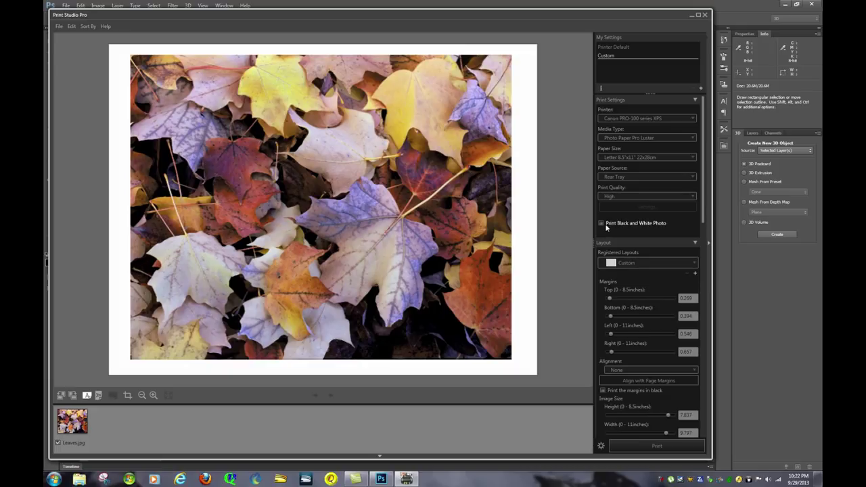
click(606, 226)
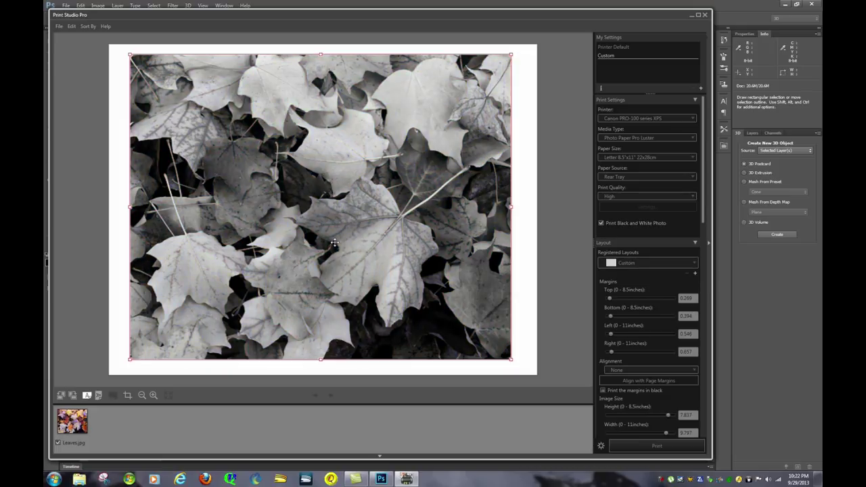
drag(703, 144, 727, 330)
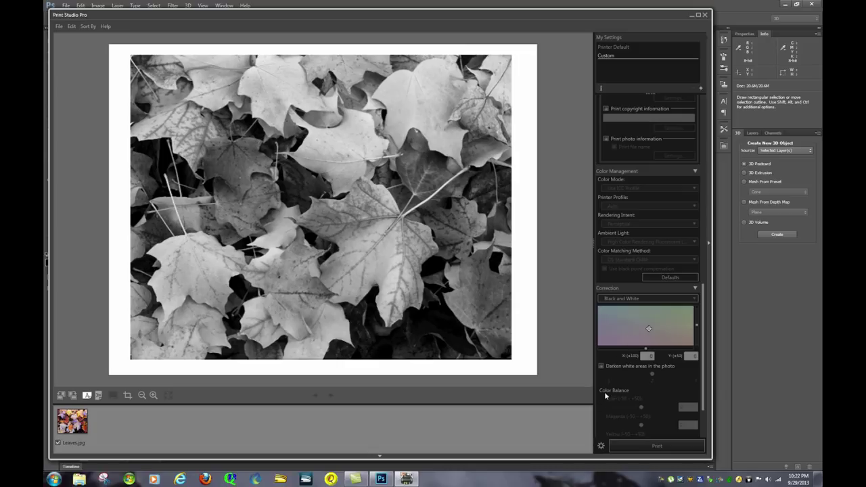
Preview the black-and-white Pattern Print sheet of tonal variations, then close it.
scroll(687, 379, down, 3)
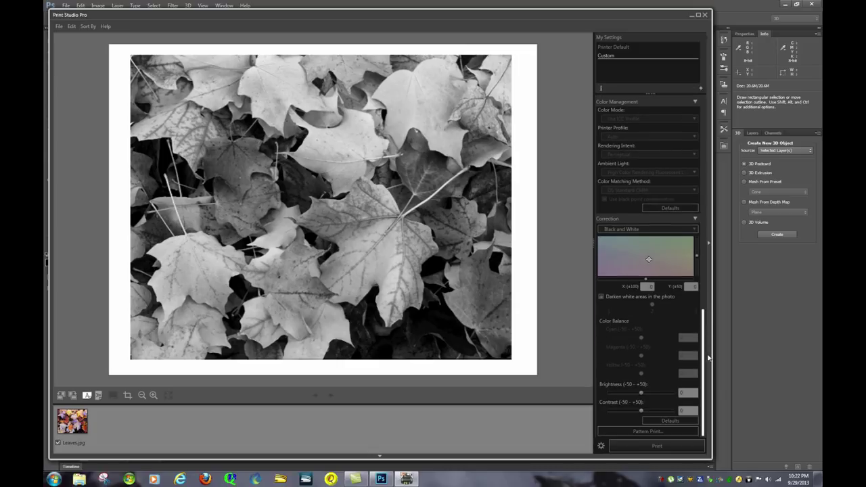
click(646, 431)
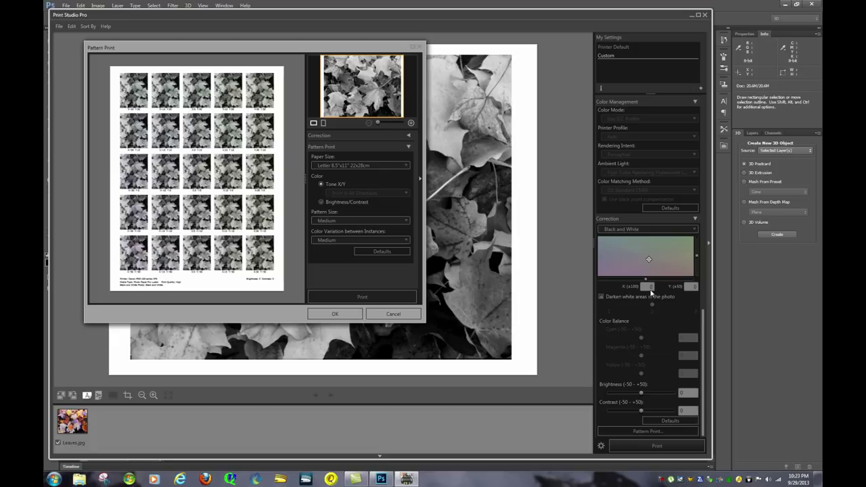
click(349, 317)
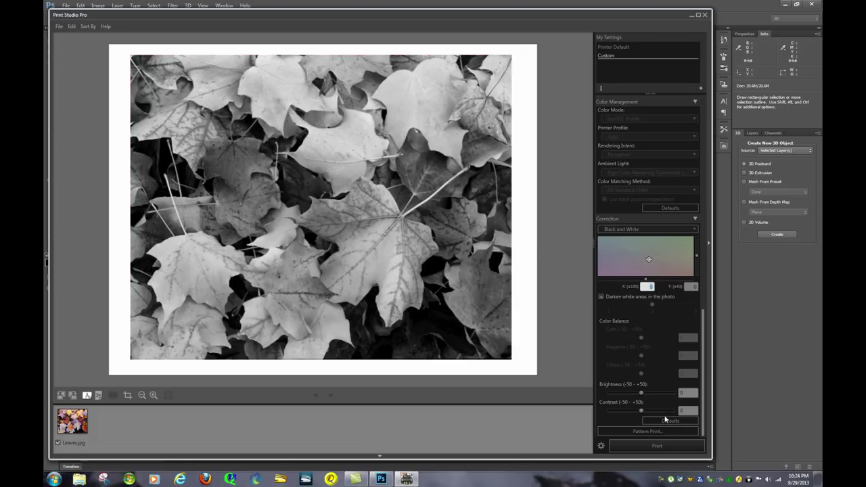
Show a Brightness/Contrast Pattern Print with Small pattern size (7×7 grid), then close it.
click(648, 432)
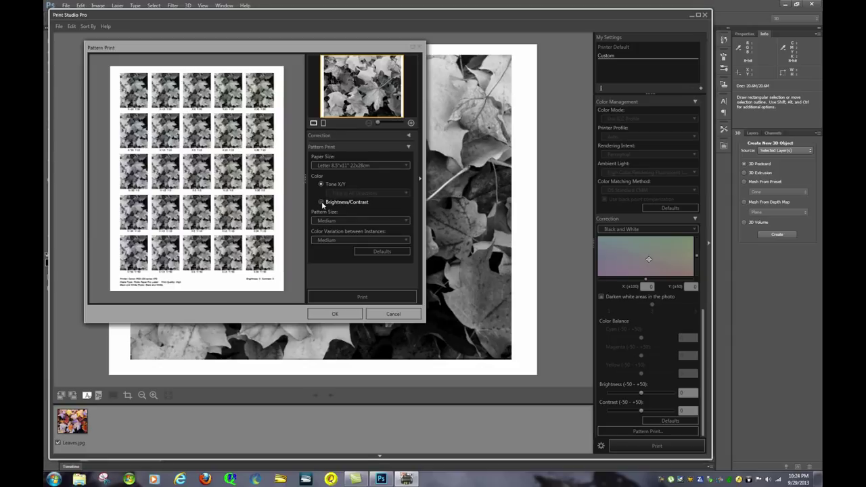
click(320, 201)
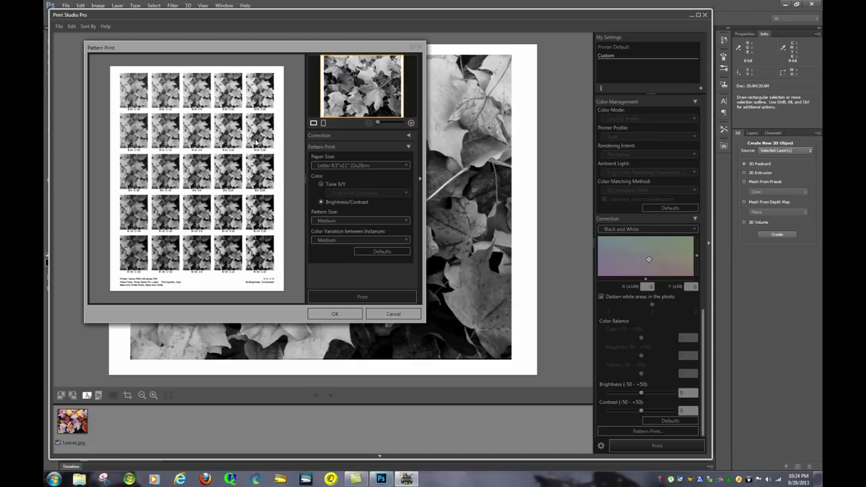
click(341, 221)
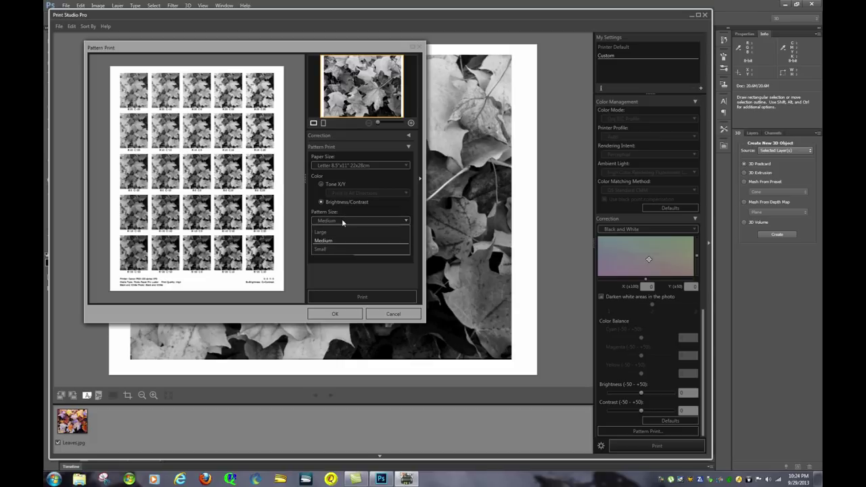
click(322, 249)
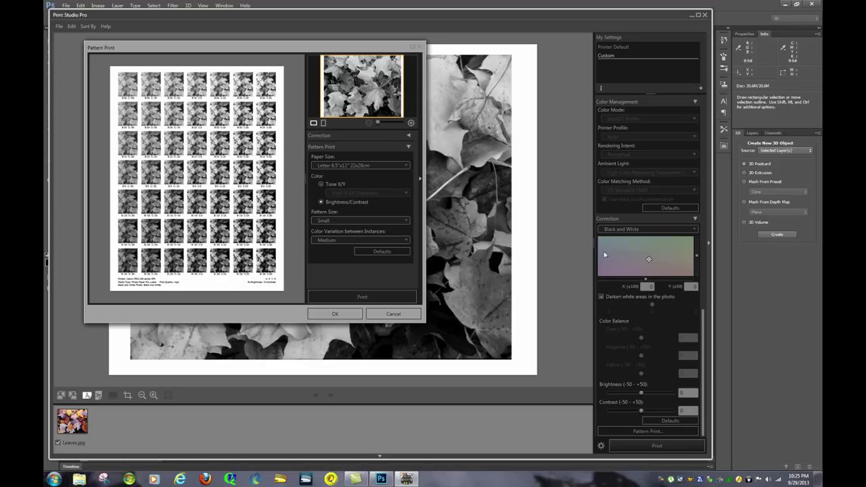
click(334, 314)
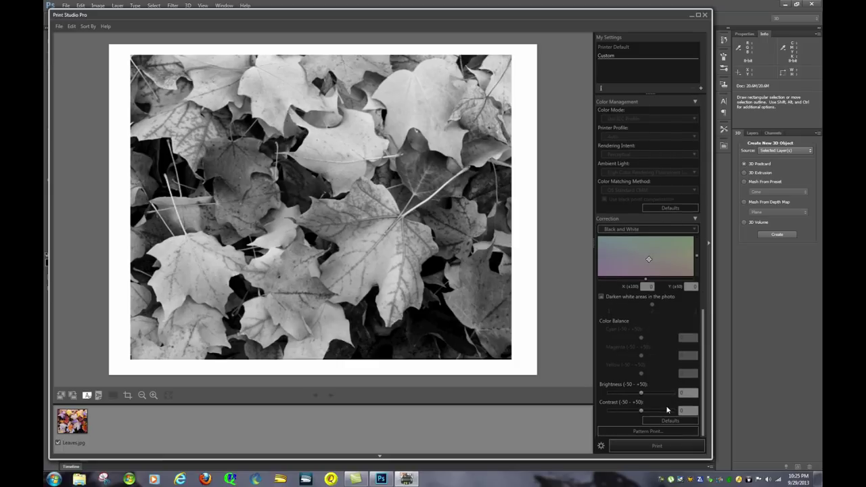
Send the black-and-white print job, then untick Print Black and White Photo to restore colour.
click(615, 446)
scroll(702, 317, up, 10)
click(601, 223)
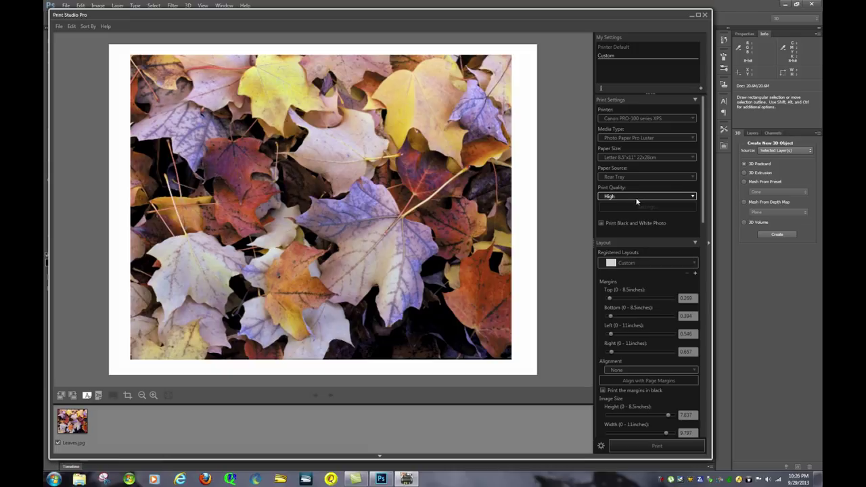
Switch to the Bordered (x1) layout: 0.787 in top/bottom and 1.172 in left/right margins.
click(639, 263)
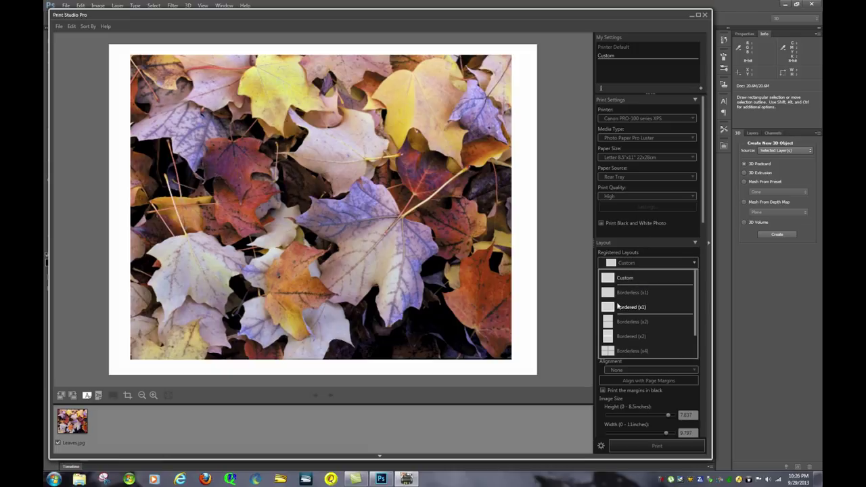
click(618, 307)
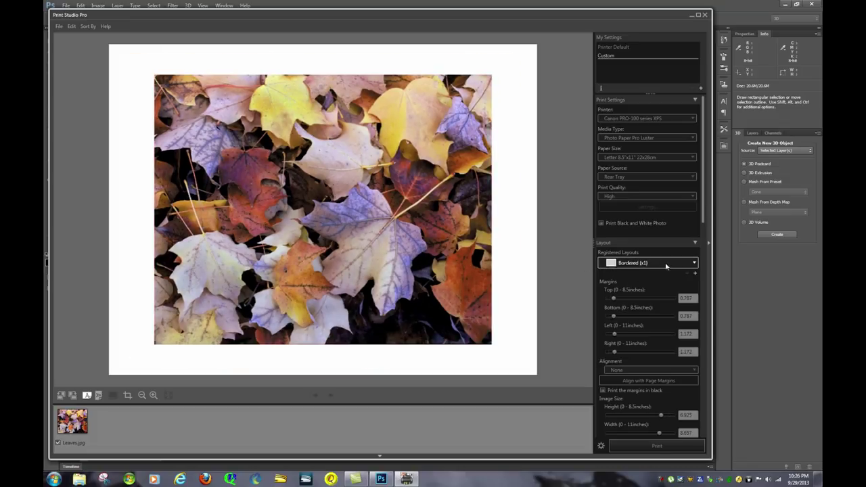
scroll(602, 228, down, 1)
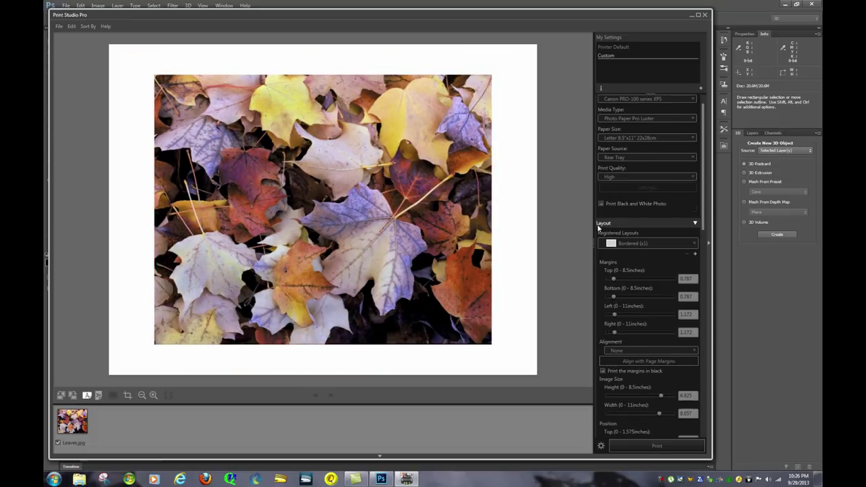
scroll(673, 208, down, 1)
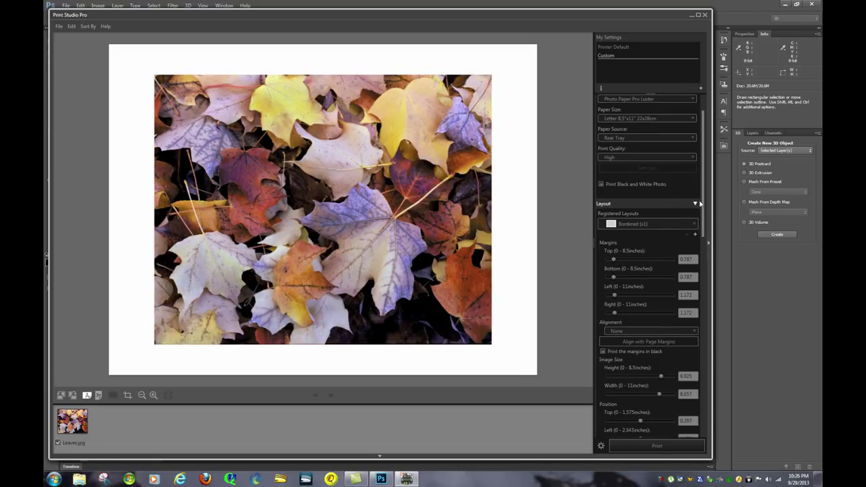
drag(703, 186, 711, 358)
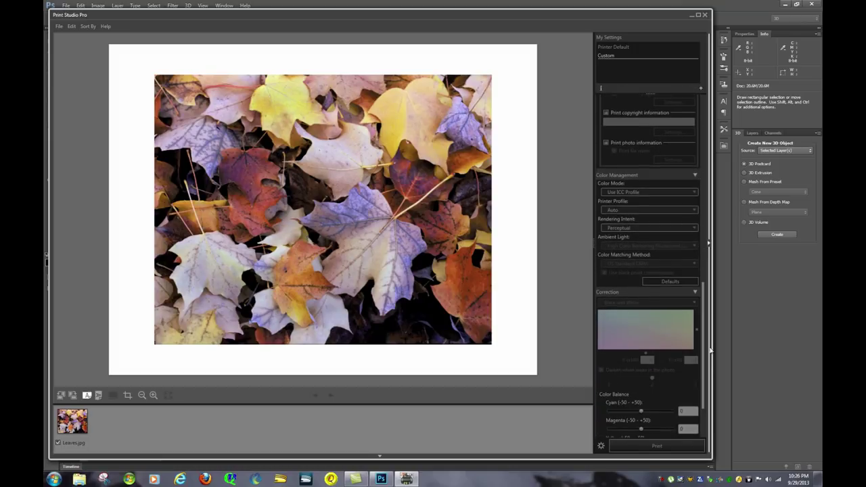
Keep Perceptual as the rendering intent and print the bordered colour leaves photo.
click(628, 229)
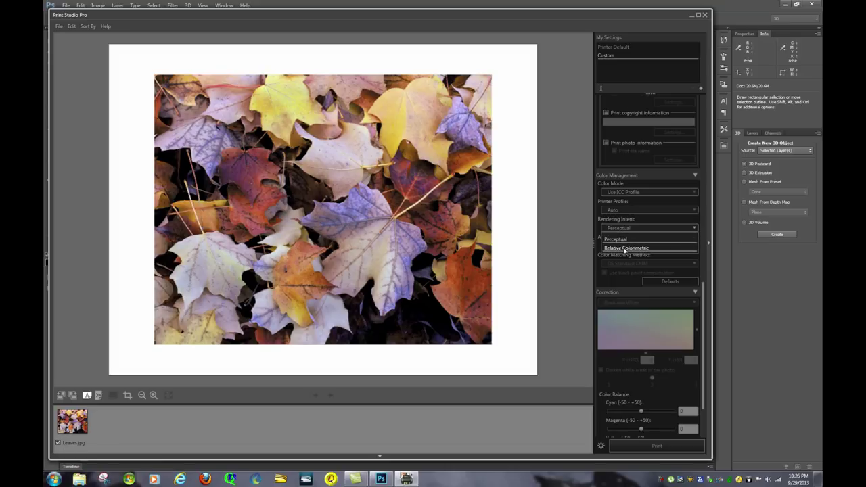
click(626, 240)
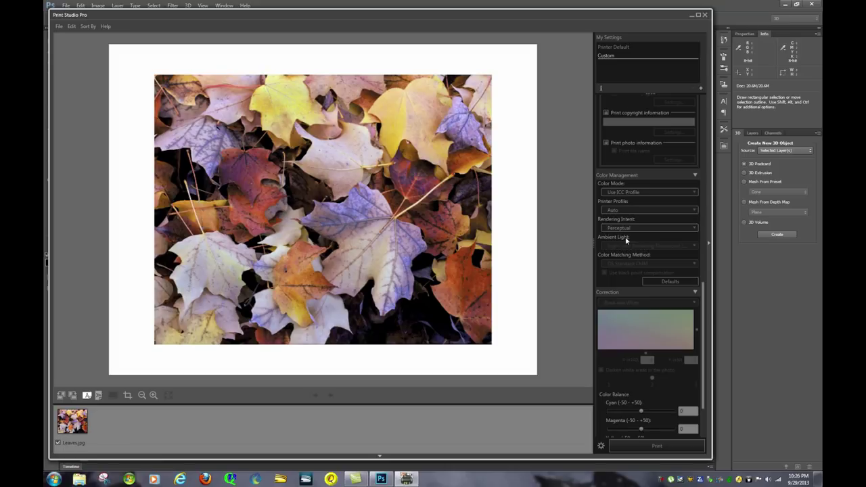
click(668, 449)
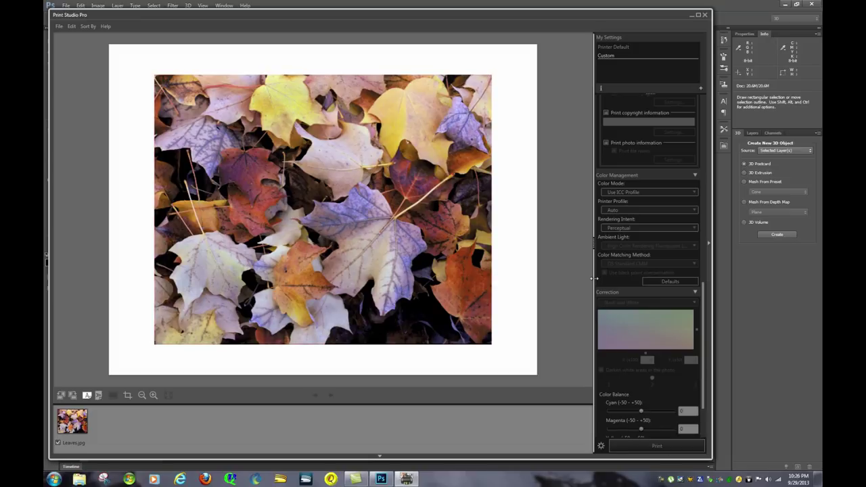
drag(593, 278, 537, 277)
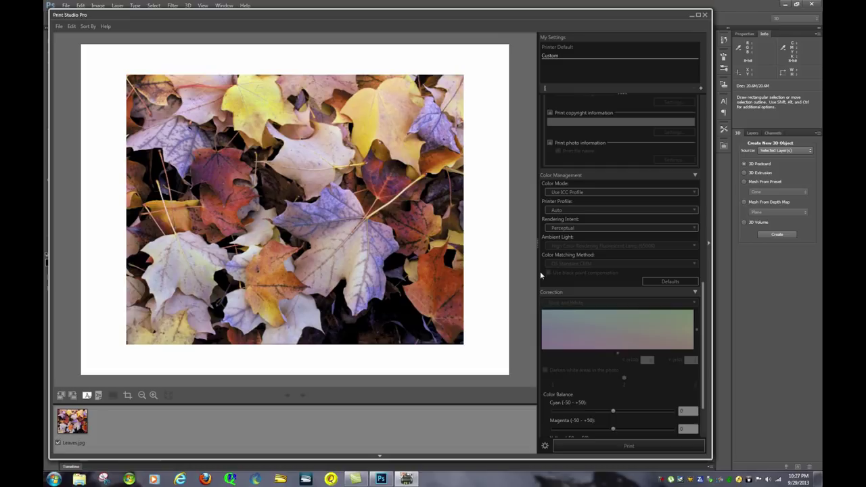
Close Print Studio Pro and open Photoshop's own Print Settings.
click(705, 15)
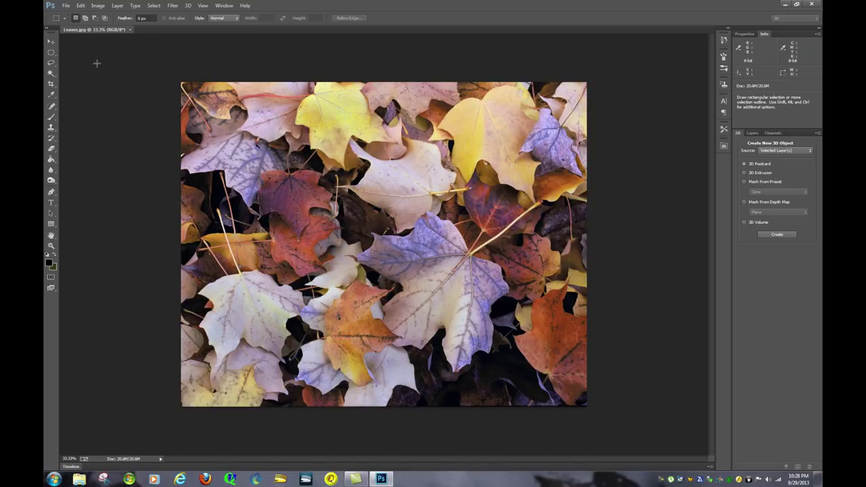
click(66, 6)
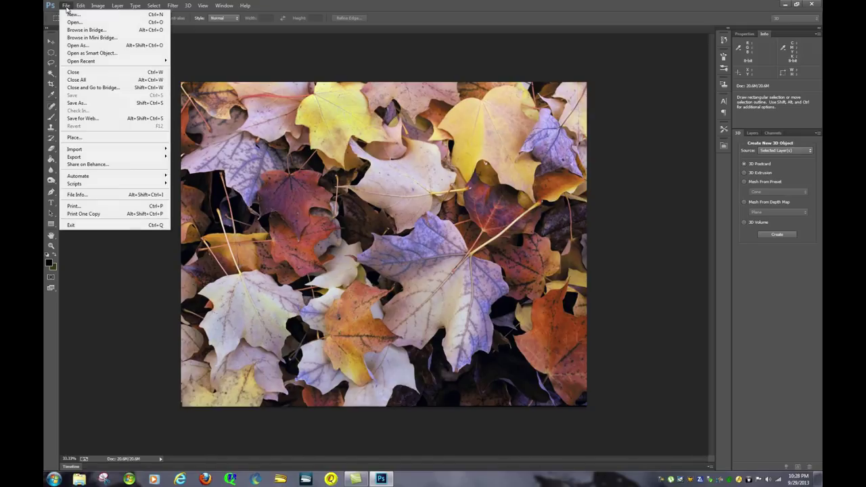
click(94, 206)
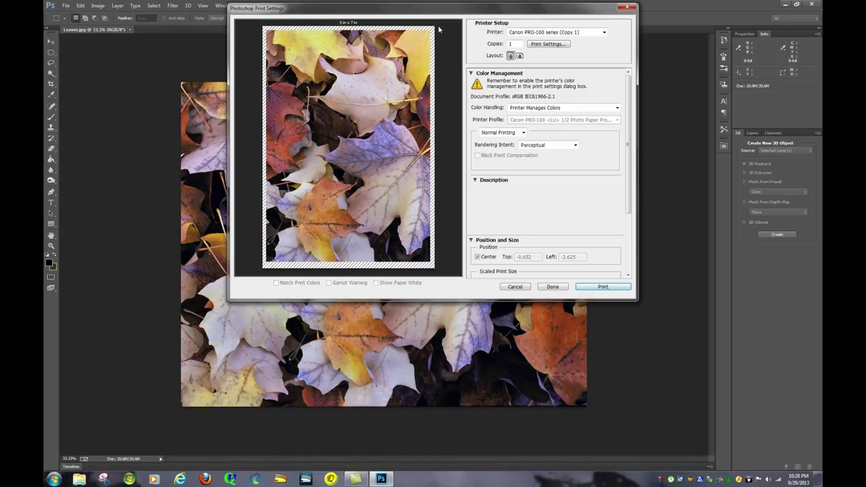
Select Canon PRO-100 series XPS as the printer and open its driver properties.
drag(446, 8, 382, 110)
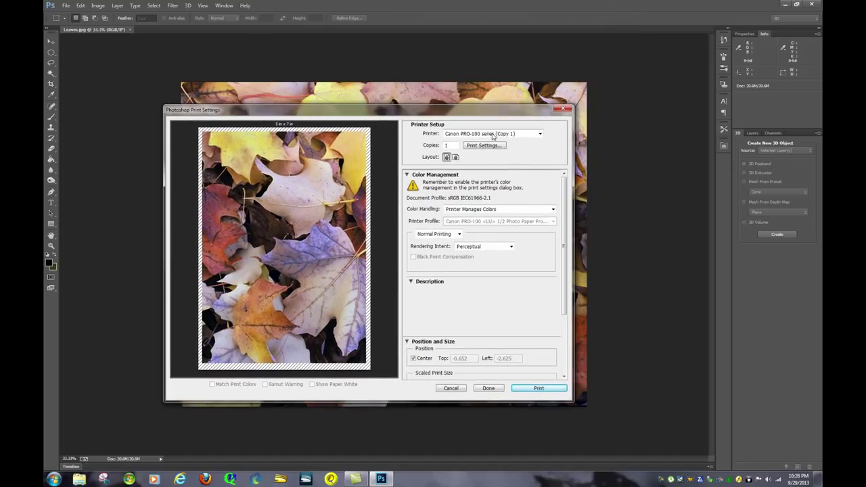
click(500, 133)
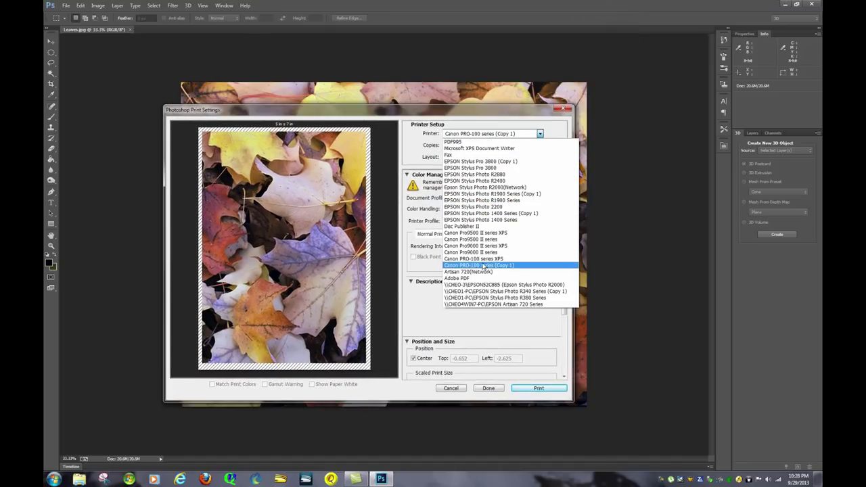
click(485, 260)
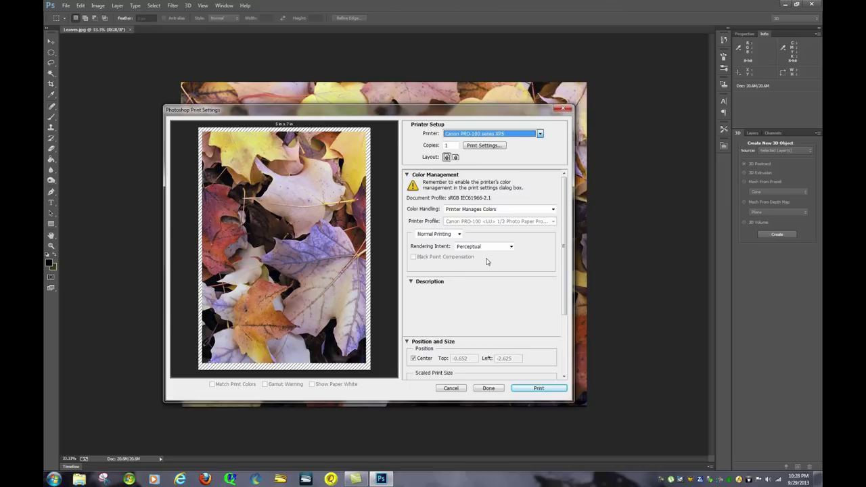
click(483, 146)
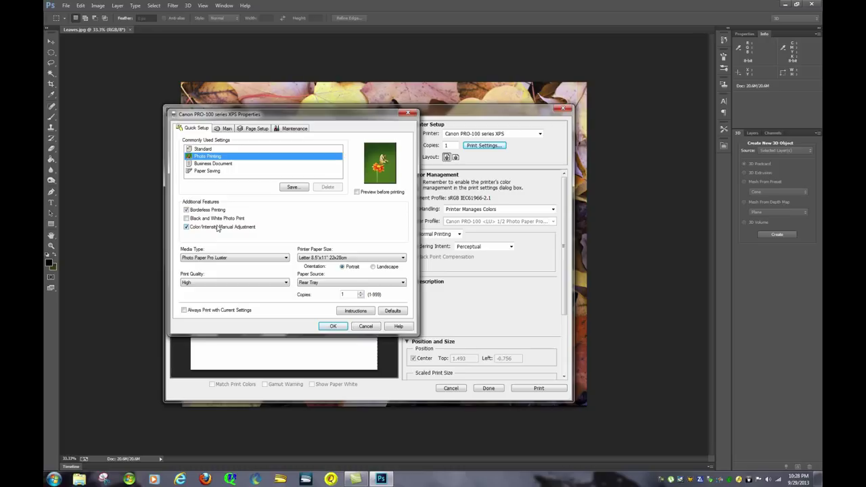
Set the Canon driver's Manual Color Adjustment Matching to None and confirm the printer properties.
click(218, 228)
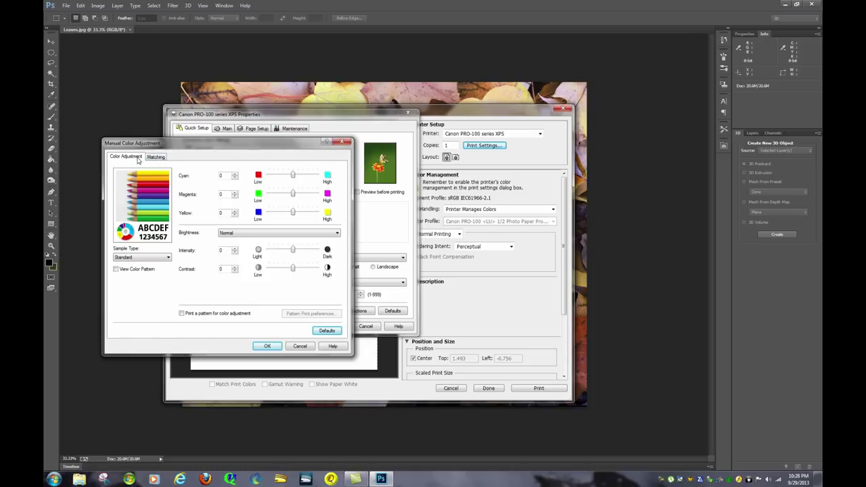
click(157, 158)
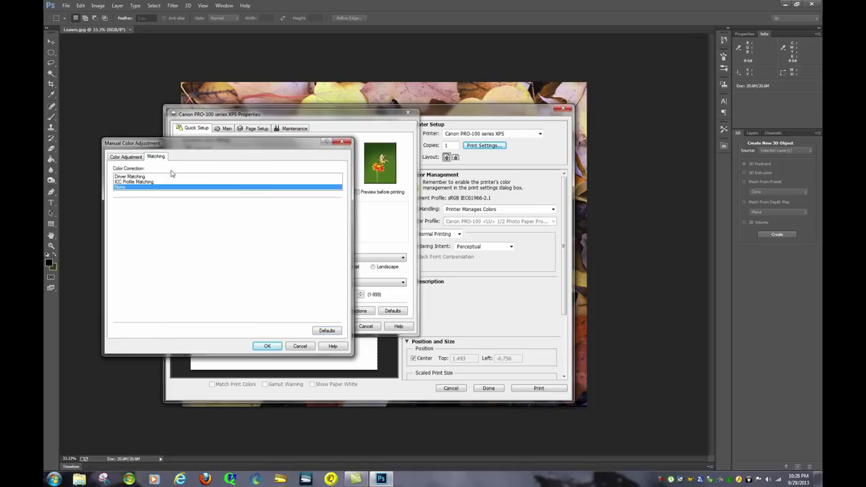
click(269, 345)
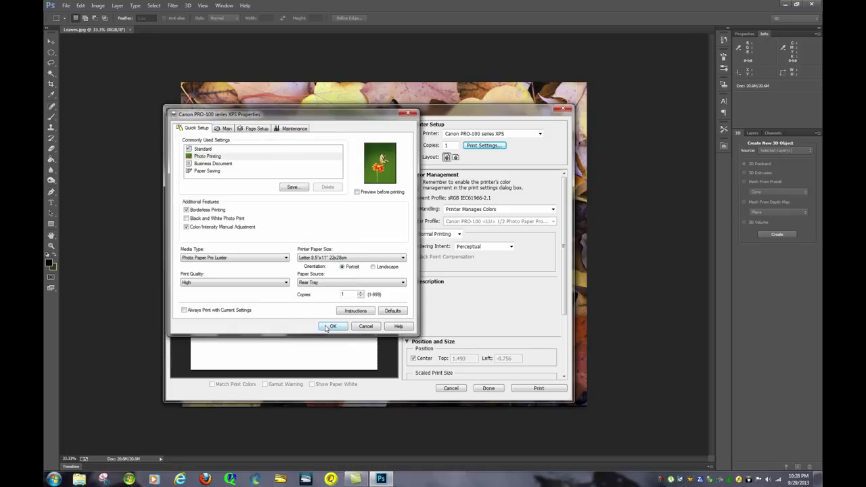
click(53, 478)
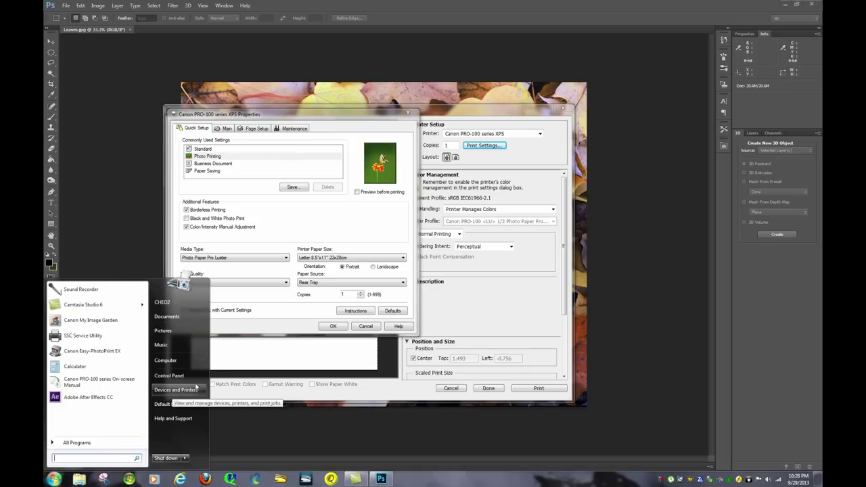
click(287, 303)
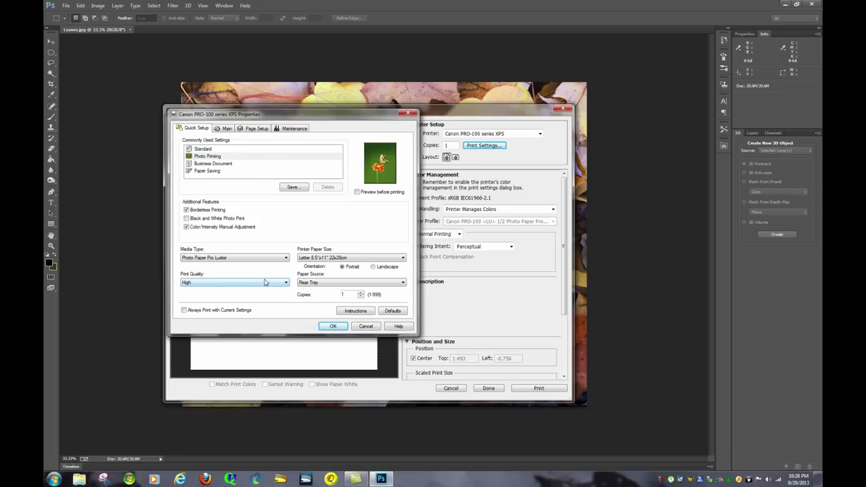
click(332, 326)
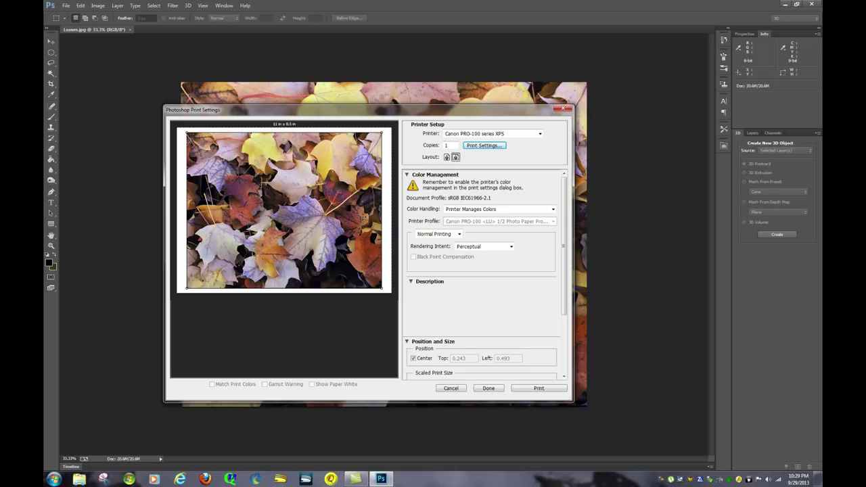
Set Color Handling to Photoshop Manages Colors.
drag(411, 111, 413, 117)
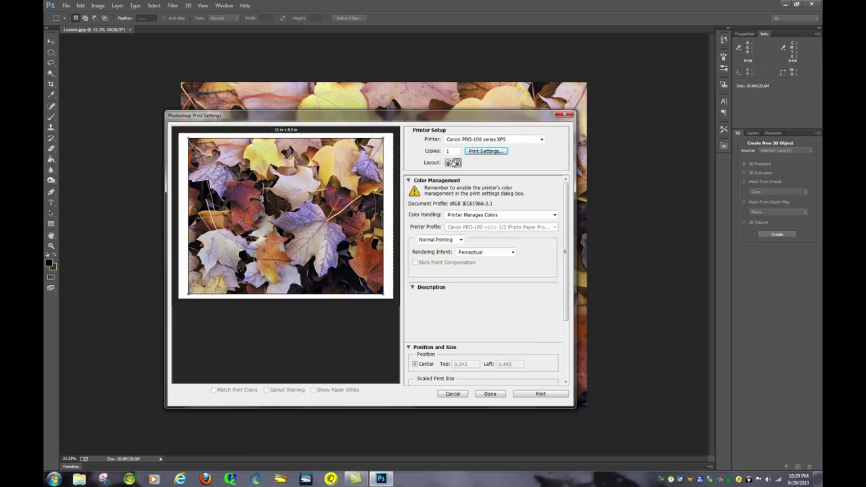
mouse_move(458, 215)
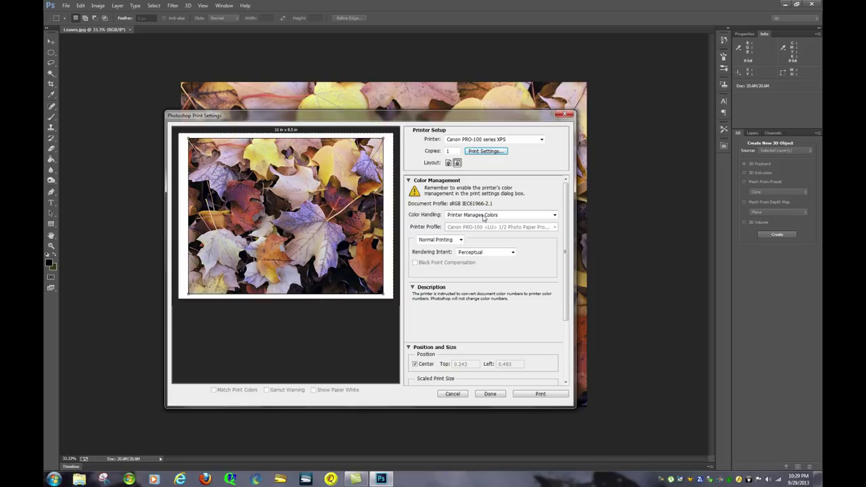
click(483, 217)
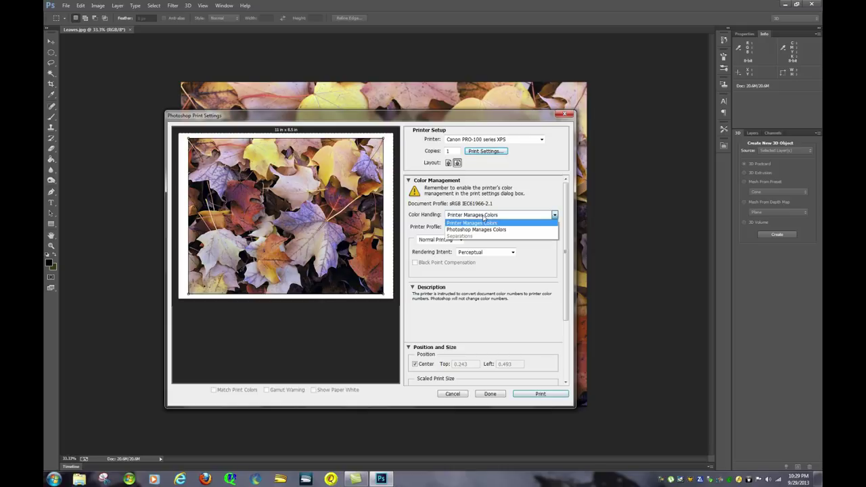
click(479, 231)
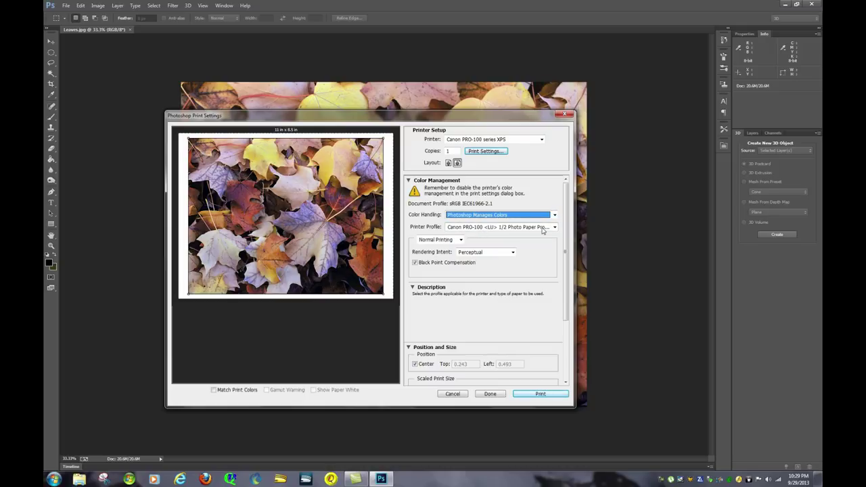
Choose the custom Canon PRO-100 Photo Pro Luster printer profile.
click(503, 229)
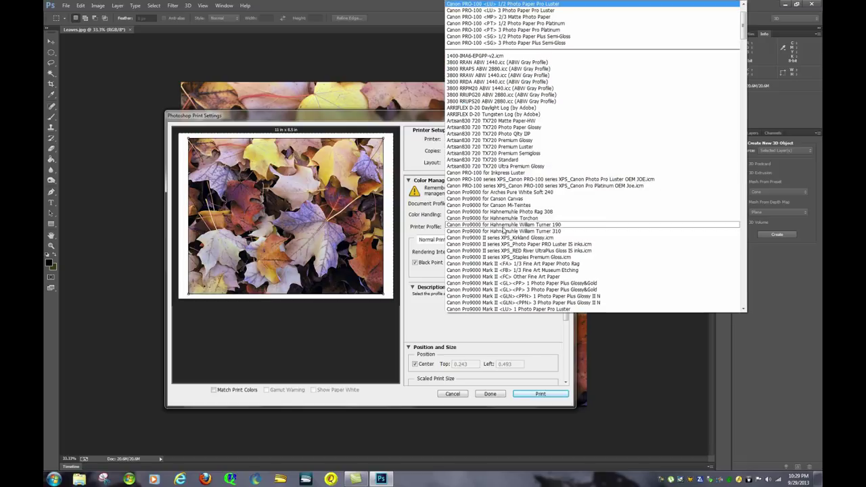
click(510, 10)
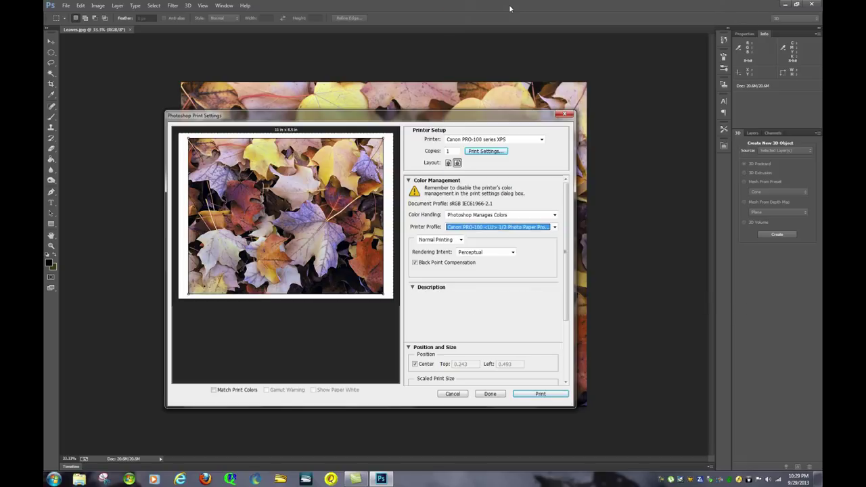
click(519, 225)
scroll(513, 184, down, 4)
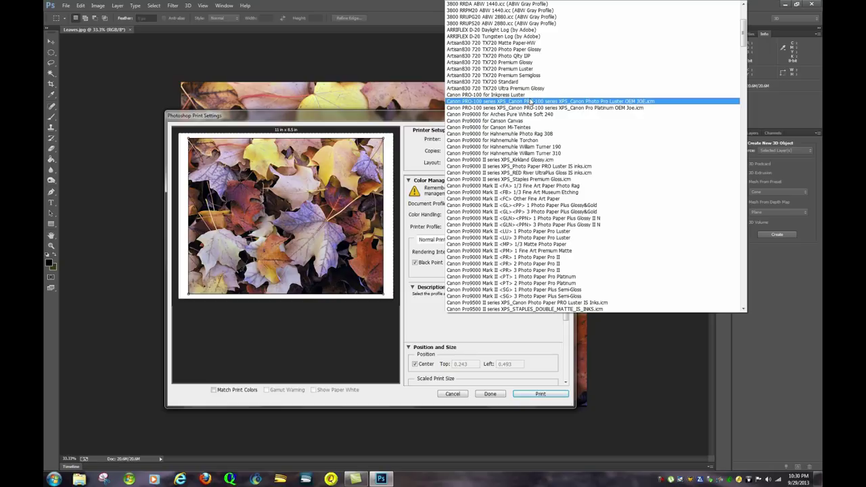
click(530, 101)
Set the rendering intent to Relative Colorimetric.
click(504, 253)
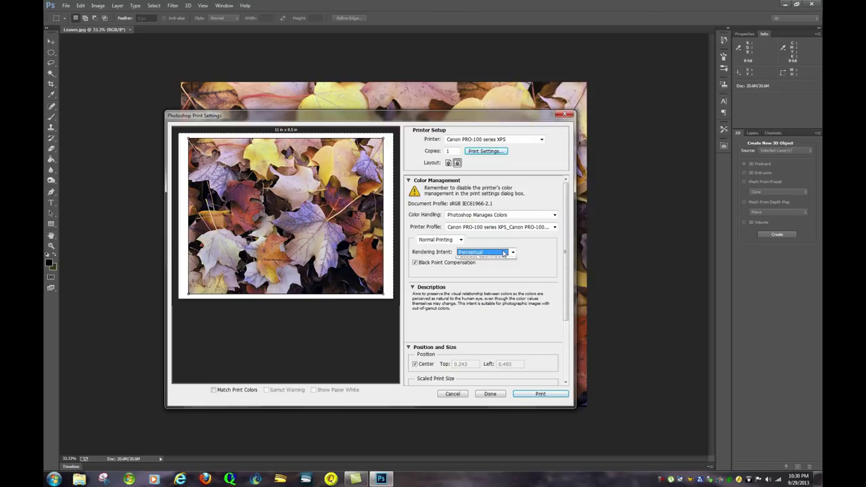
click(486, 261)
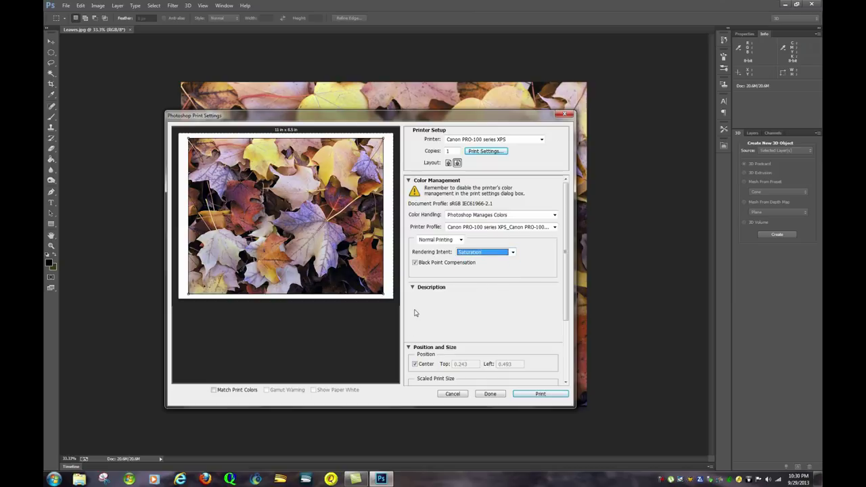
scroll(415, 361, down, 1)
click(414, 364)
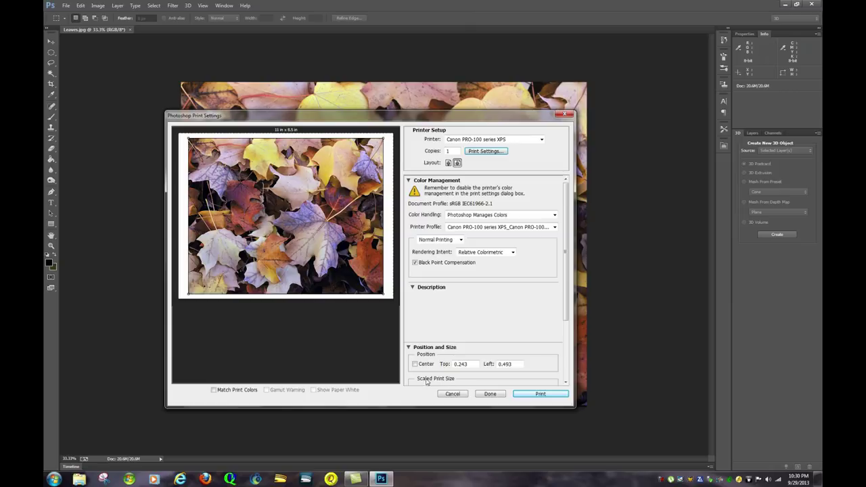
scroll(557, 272, down, 3)
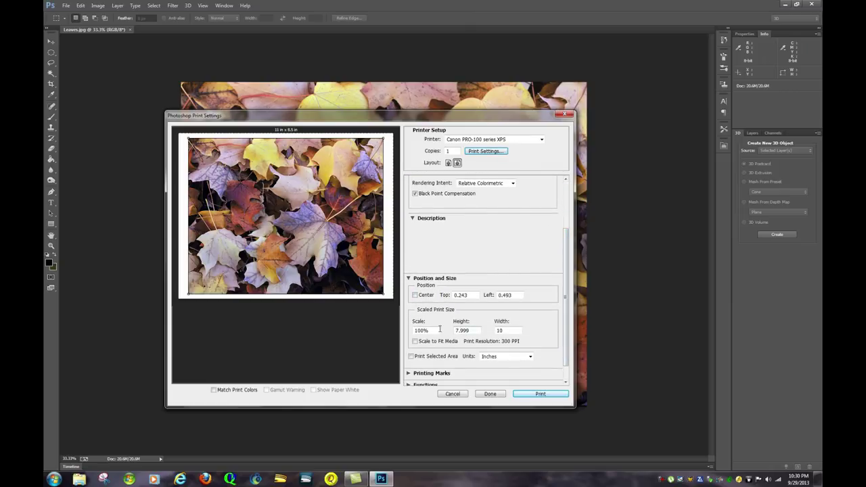
Centre the leaves print on the page and scale it to 86% (8.6 x 6.88 in).
drag(440, 329, 414, 330)
text(75)
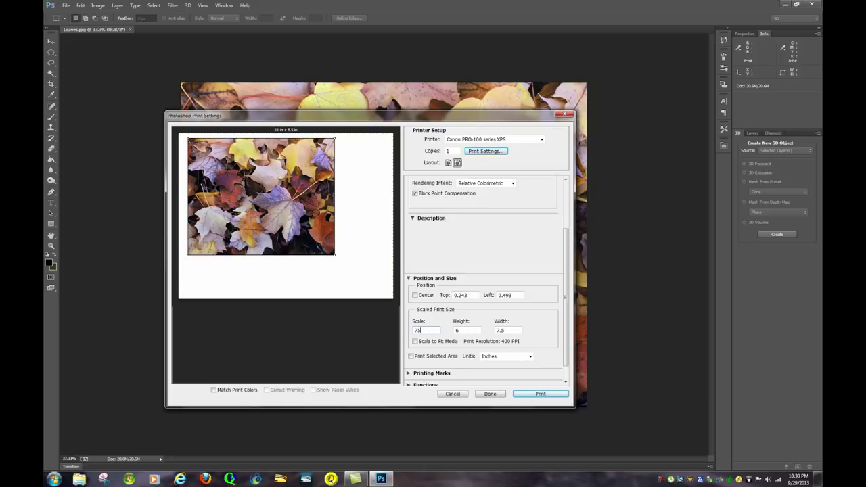
click(415, 296)
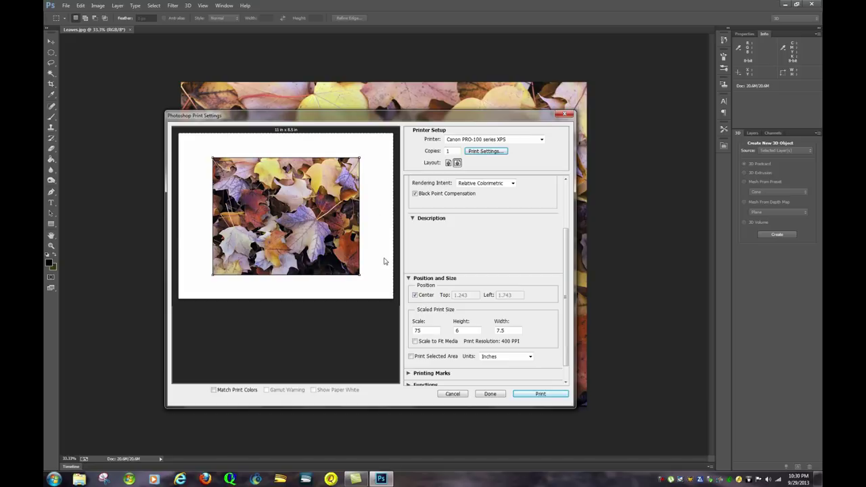
click(417, 330)
text(80)
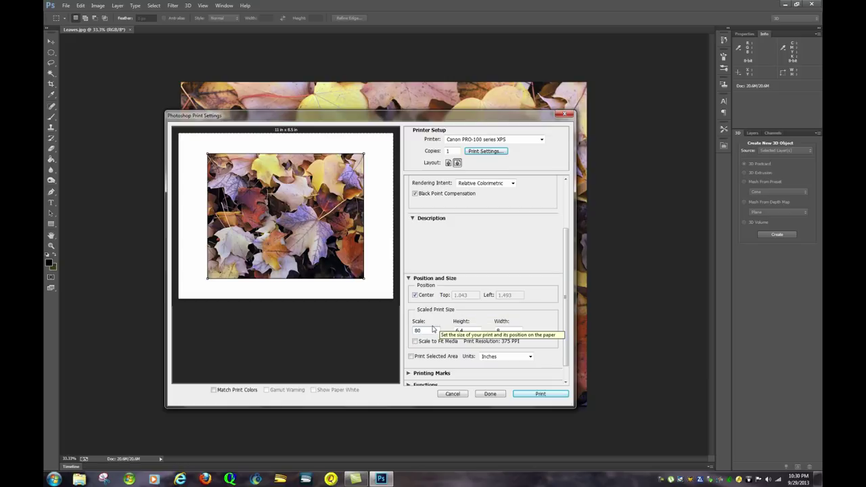
text(90)
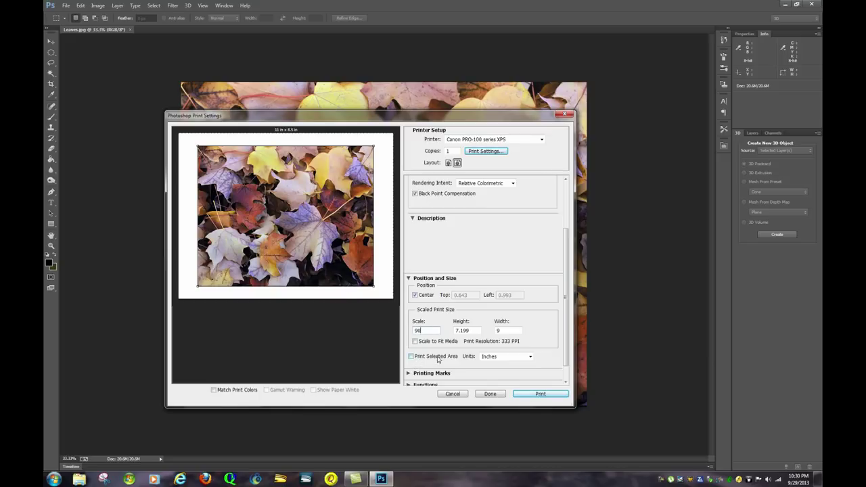
scroll(437, 360, down, 4)
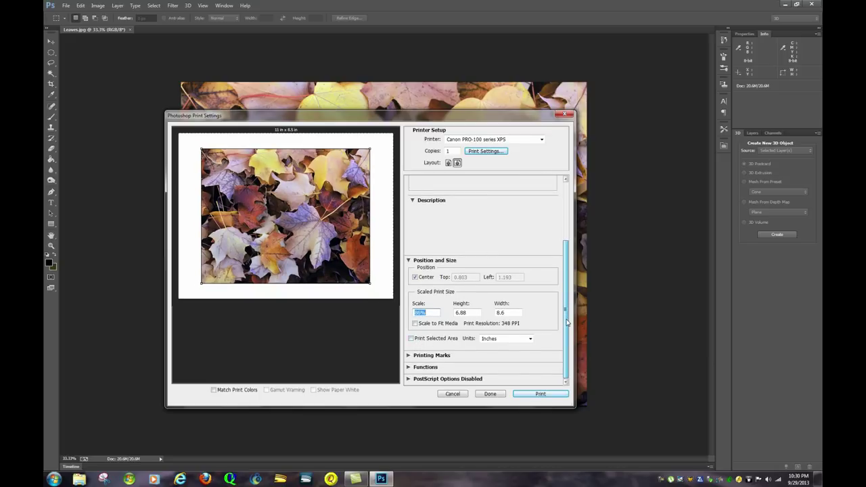
drag(566, 299, 562, 179)
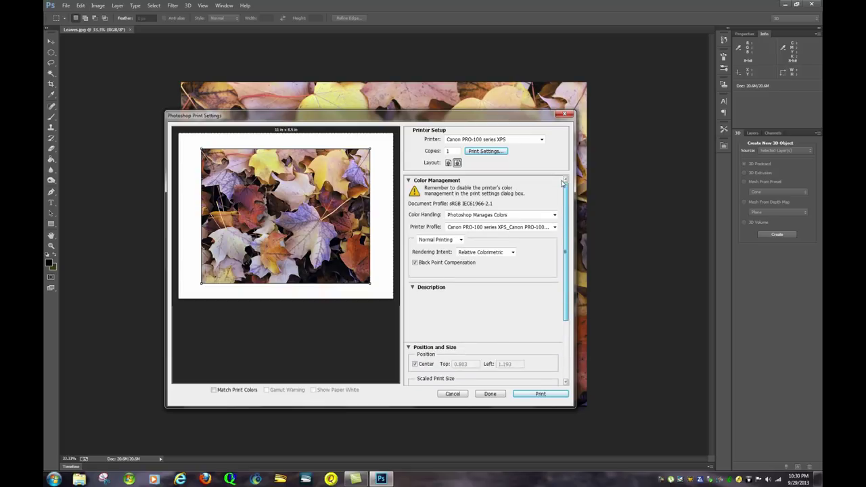
Turn on Match Print Colors, Gamut Warning and Show Paper White for the Leaves preview.
drag(568, 240, 569, 306)
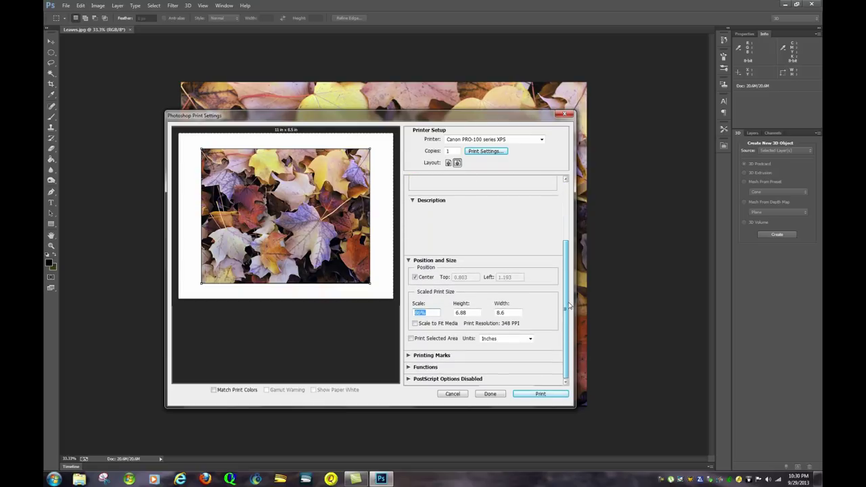
scroll(570, 323, up, 1)
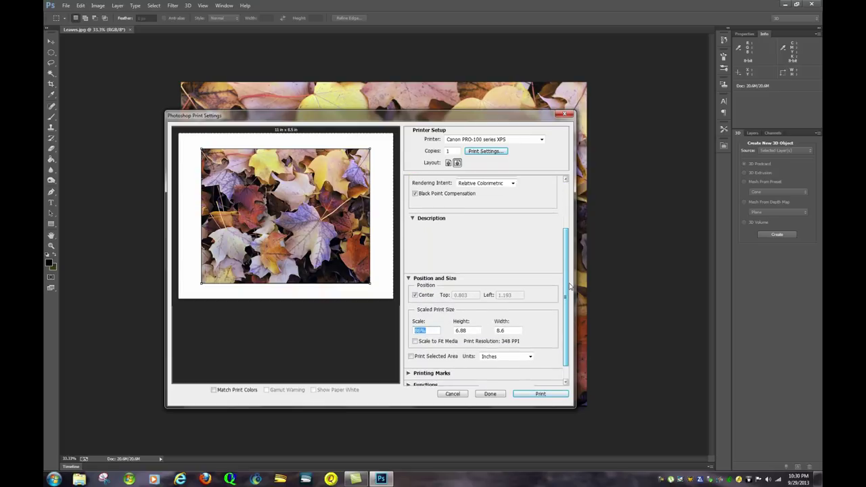
click(214, 390)
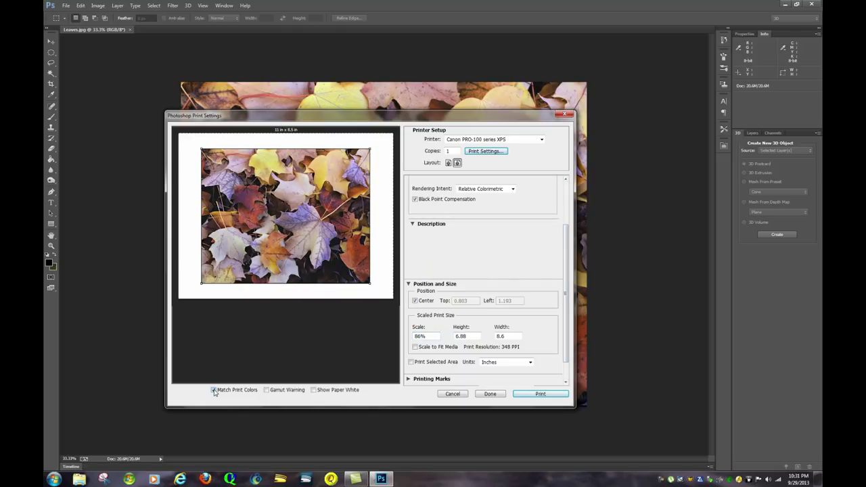
click(266, 390)
click(313, 390)
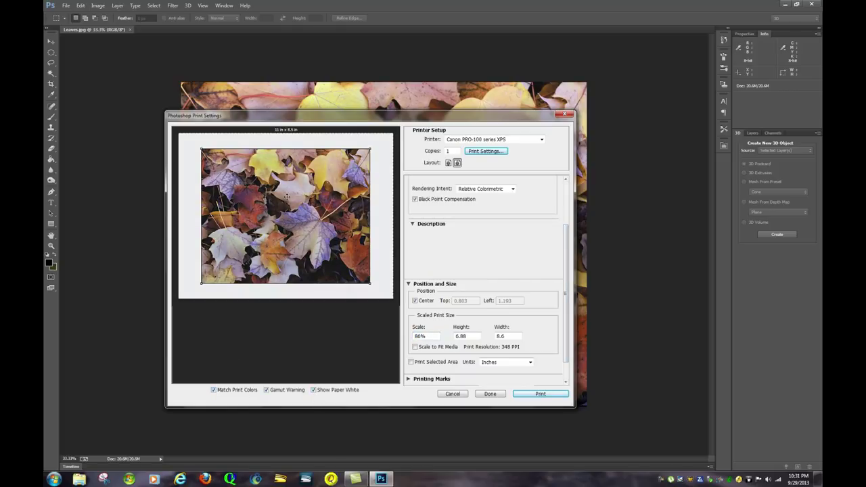
click(214, 392)
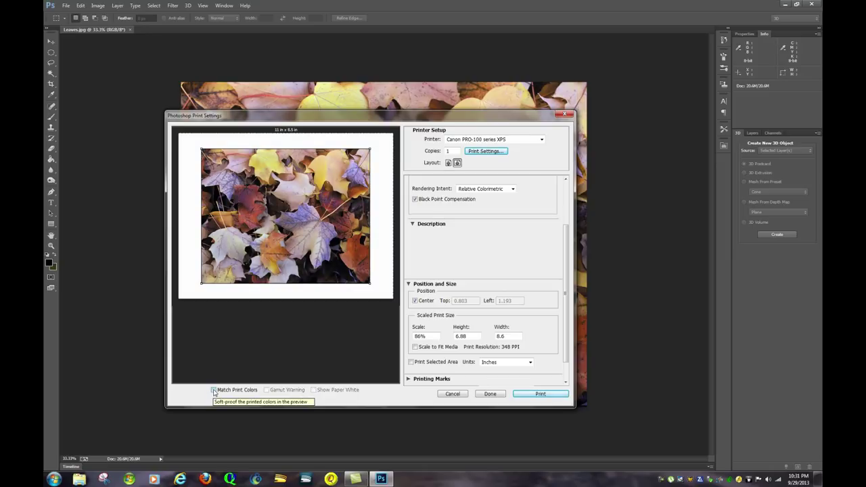
click(214, 390)
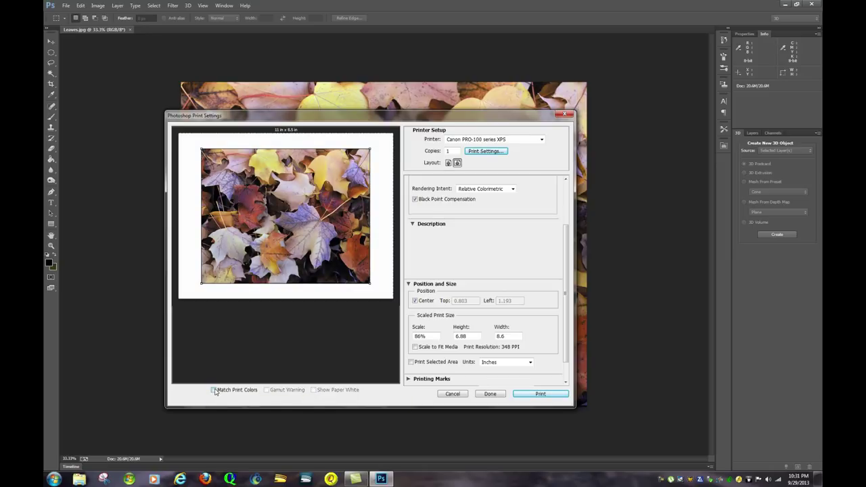
click(313, 390)
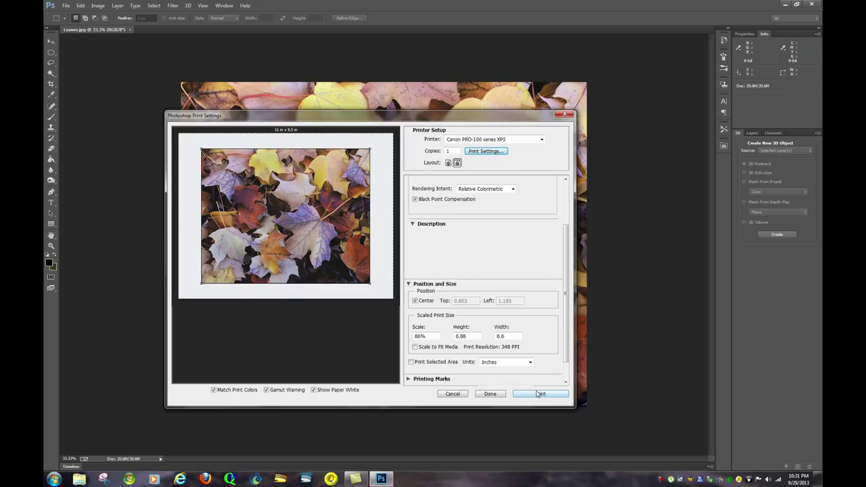
drag(566, 243, 567, 189)
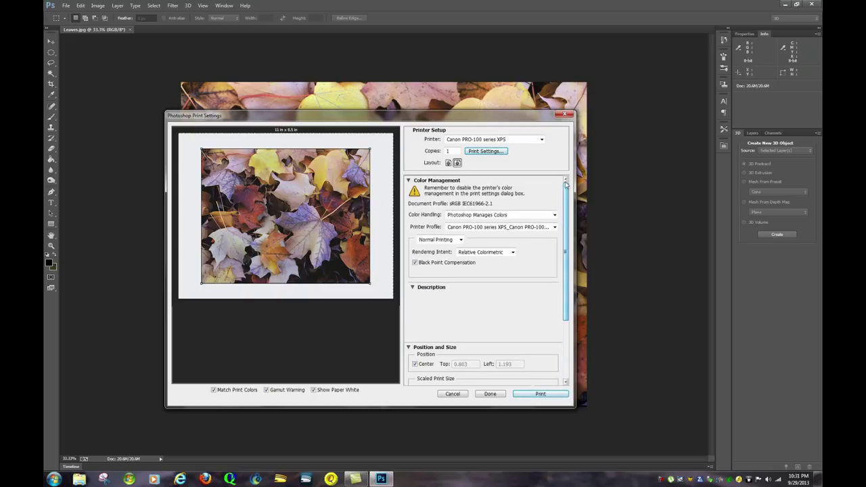
Change the print rendering intent to Perceptual.
mouse_move(499, 218)
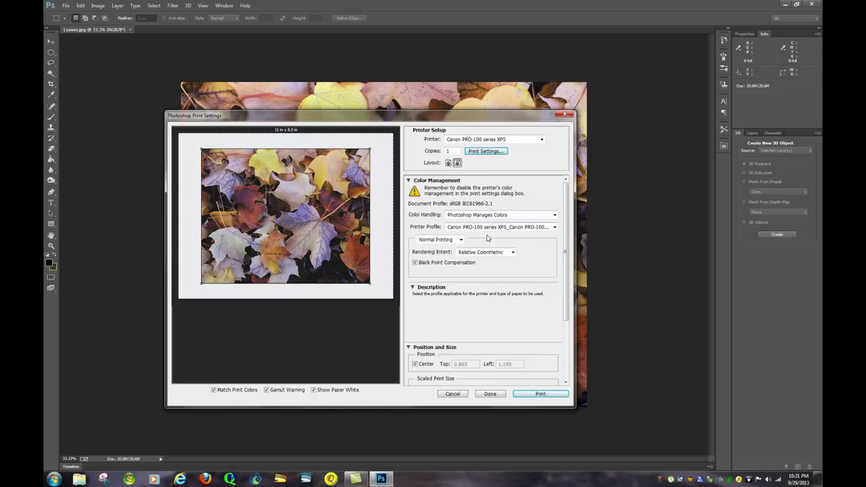
click(485, 251)
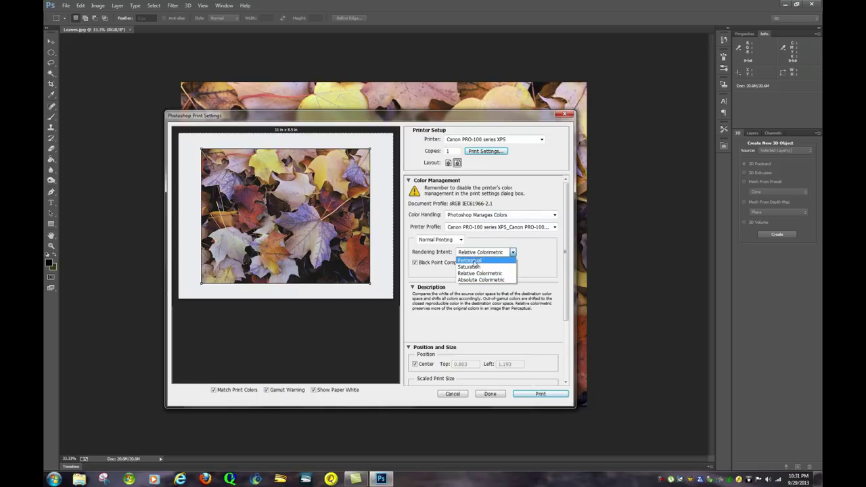
click(480, 259)
Set the Canon driver's colour Matching to None, confirm it, and close Print Settings.
click(485, 152)
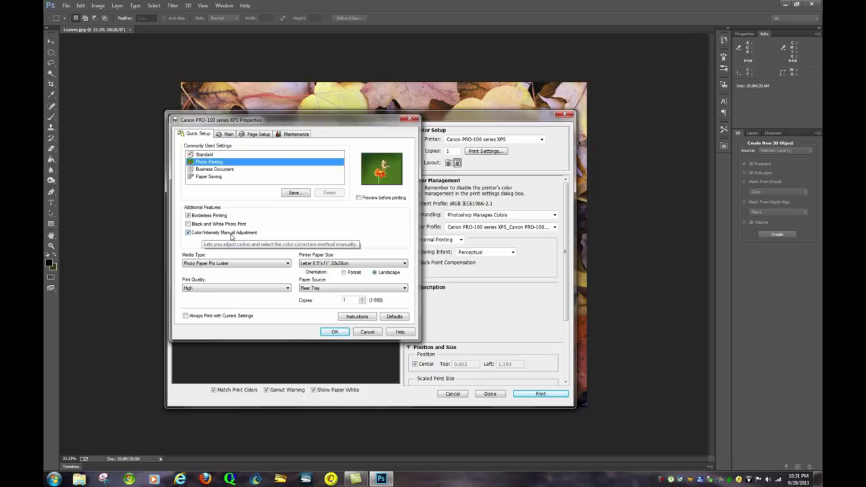
click(203, 235)
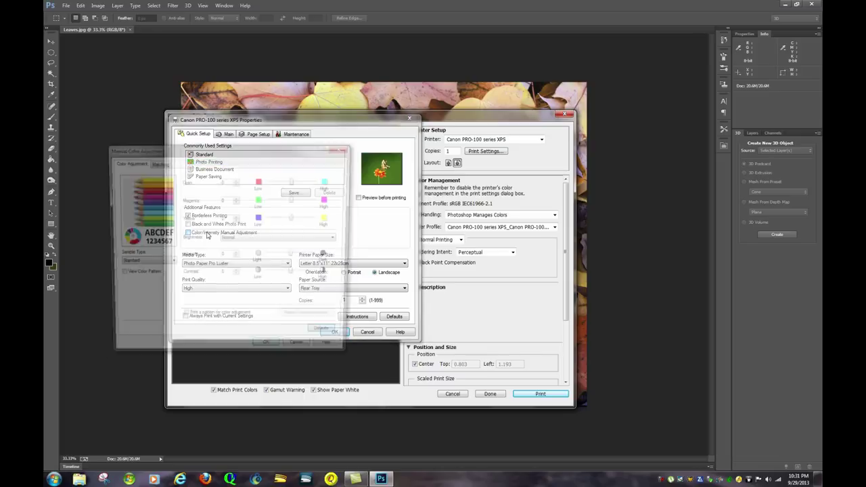
click(165, 164)
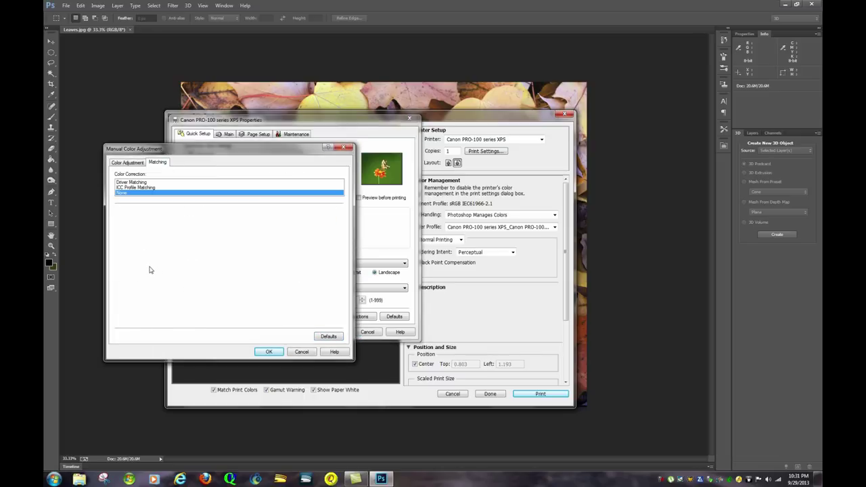
click(122, 194)
click(279, 352)
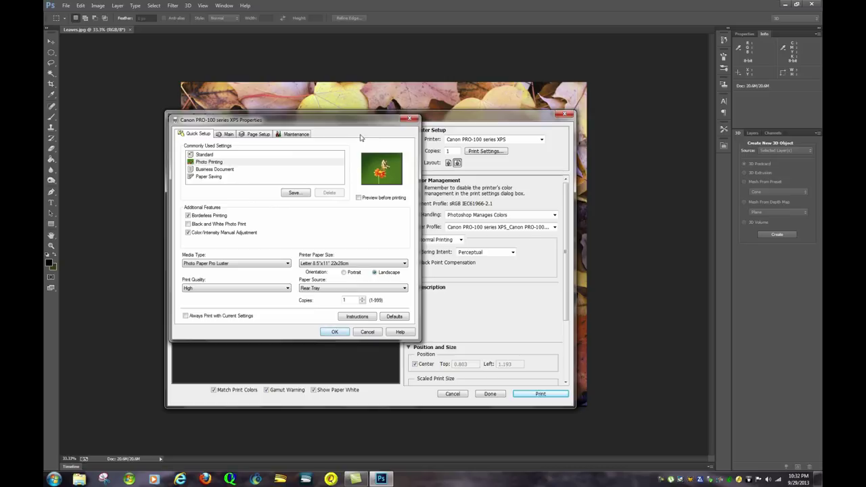
drag(359, 124, 365, 138)
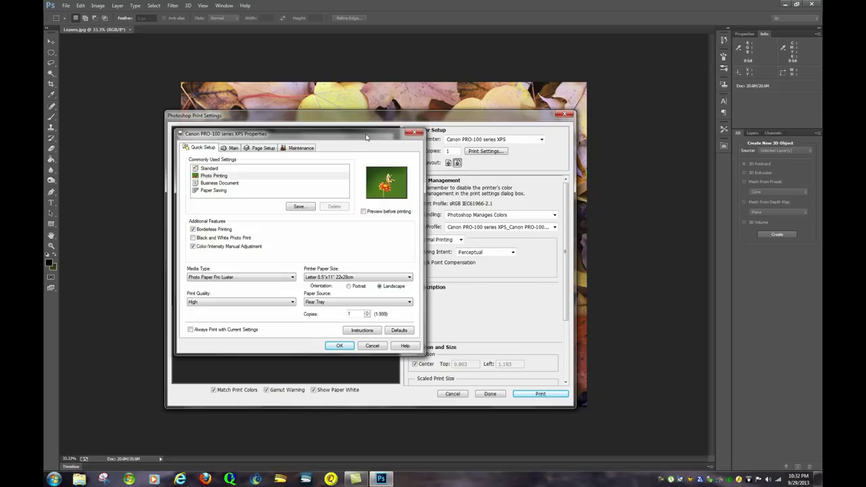
click(347, 346)
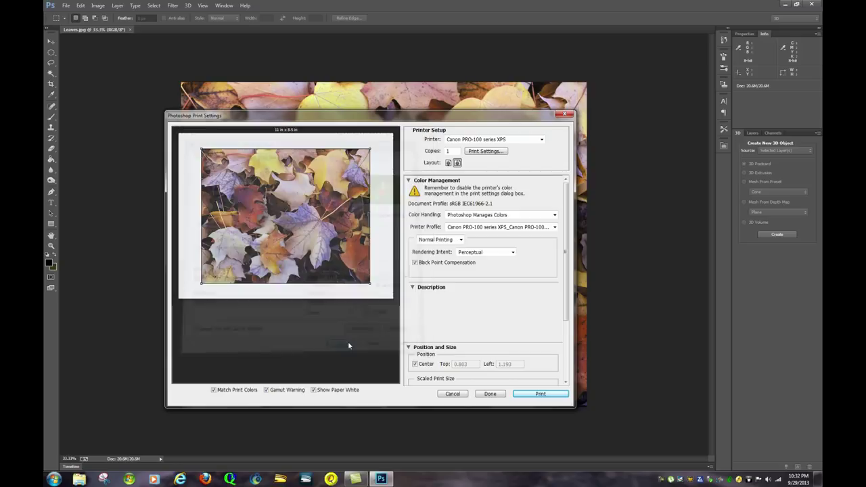
click(492, 396)
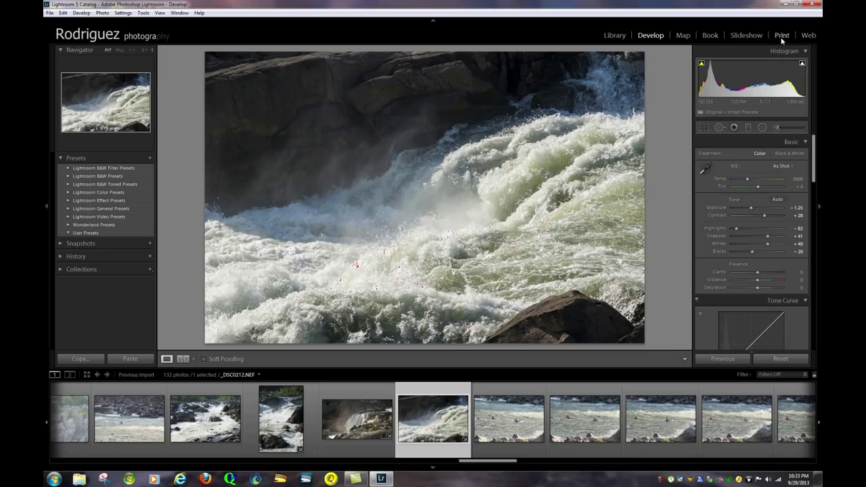
Lay out the waterfall photo in Lightroom's Print module and open Page Setup.
click(781, 35)
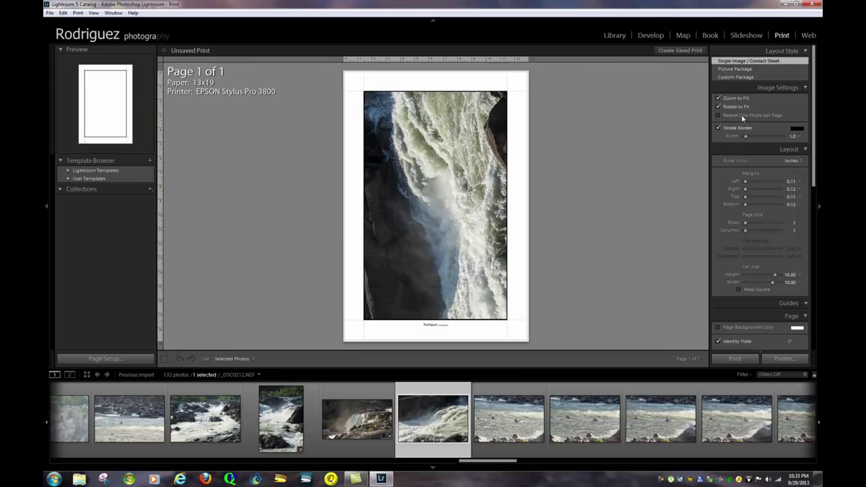
drag(815, 102, 811, 278)
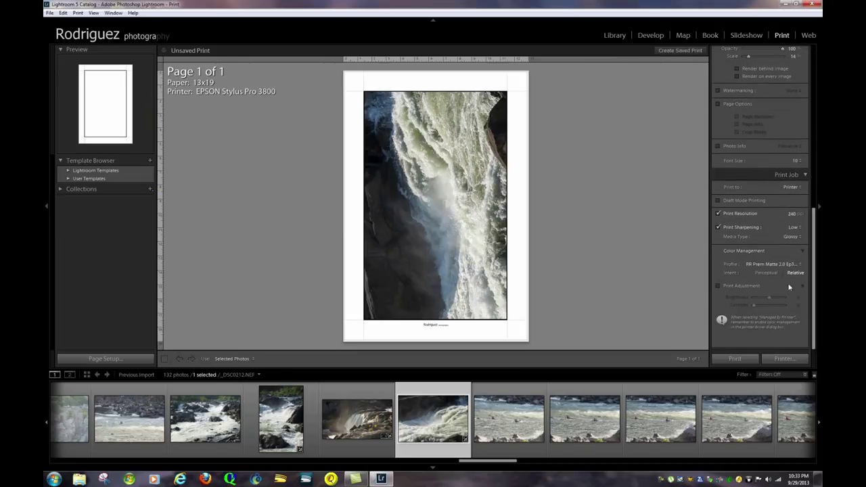
click(116, 359)
click(511, 173)
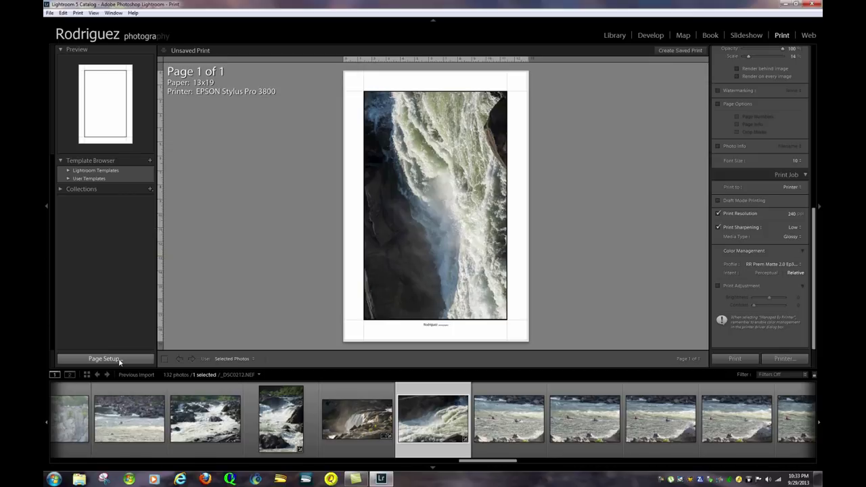
click(119, 361)
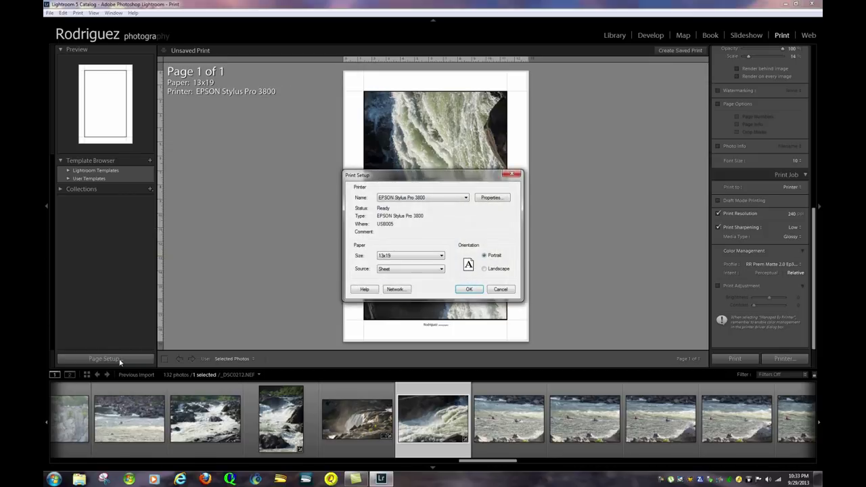
Choose Canon PRO-100 series XPS, set its driver colour Matching to None, and confirm every dialog.
click(432, 196)
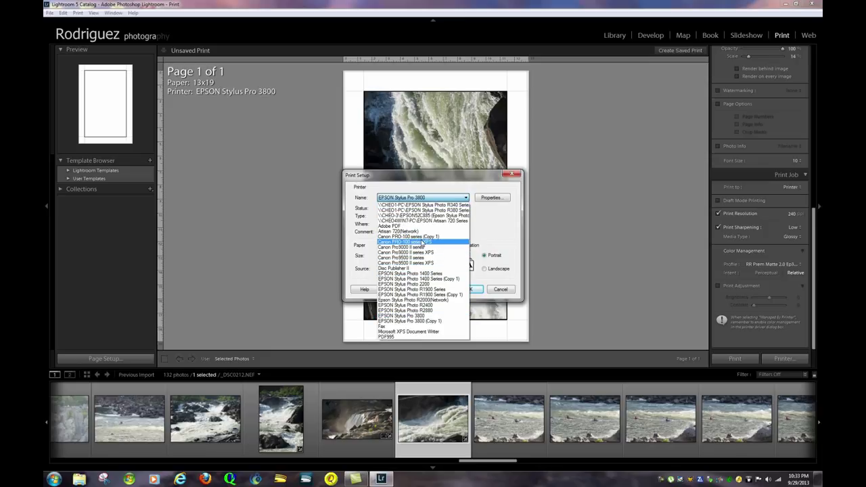
click(422, 241)
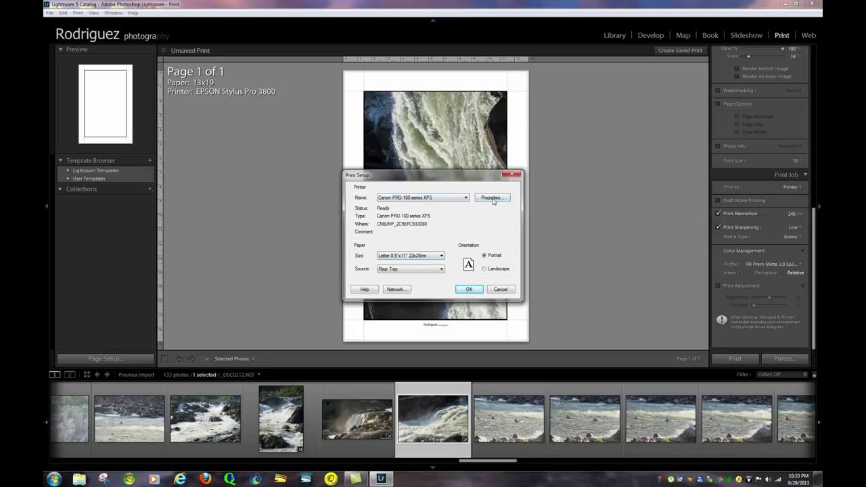
click(491, 198)
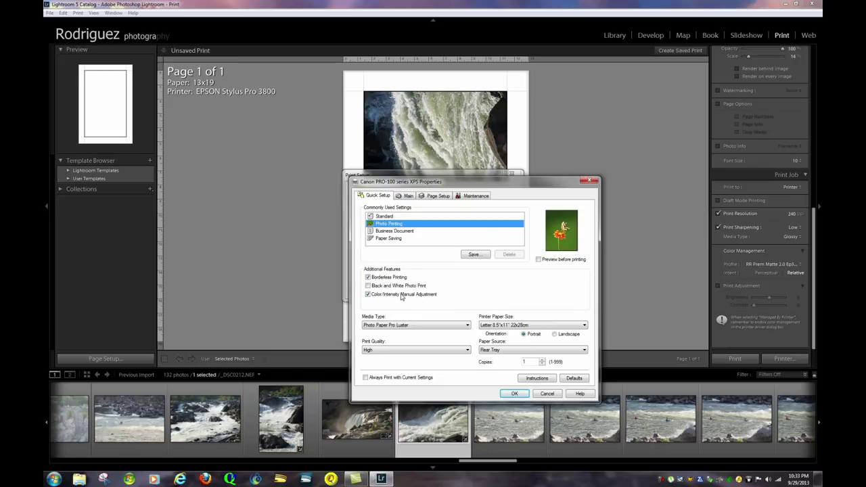
click(404, 296)
click(391, 299)
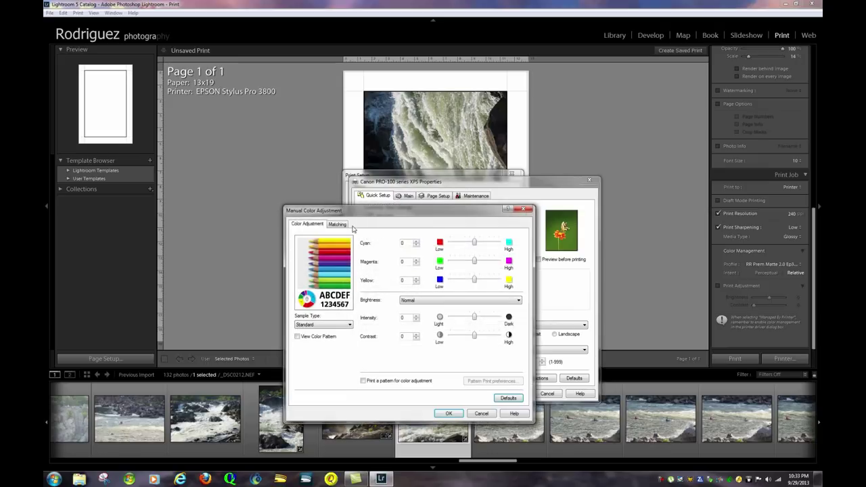
click(337, 224)
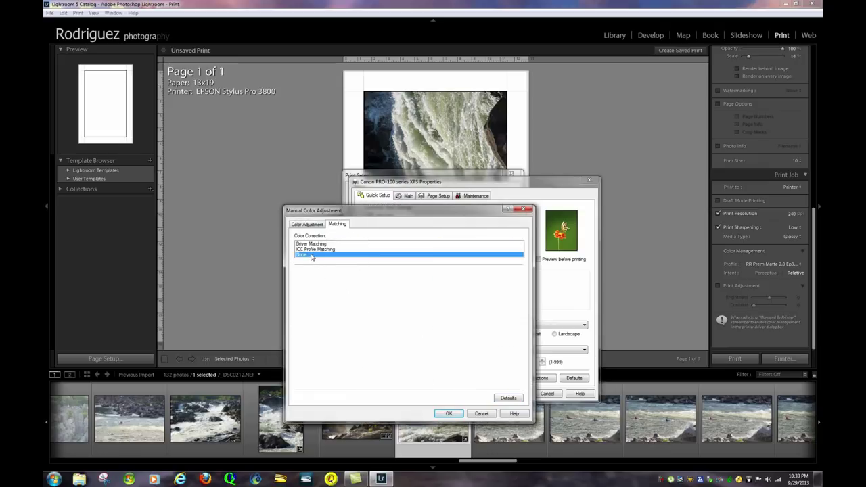
click(457, 413)
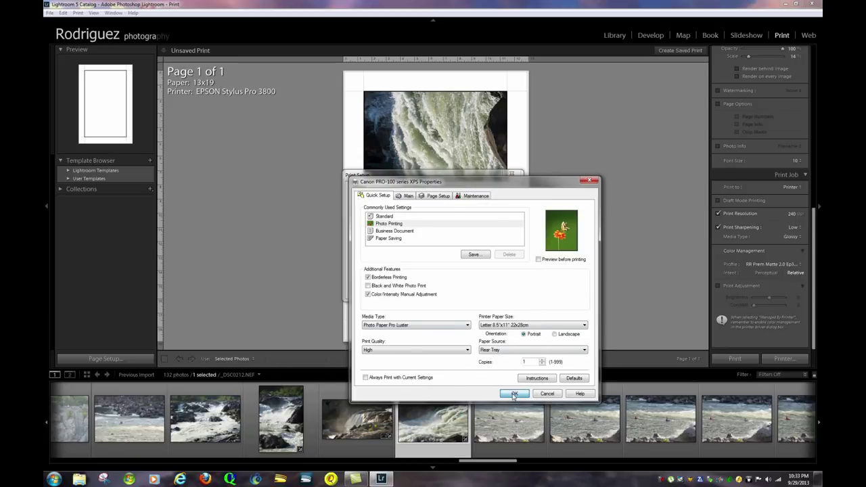
click(512, 395)
click(475, 290)
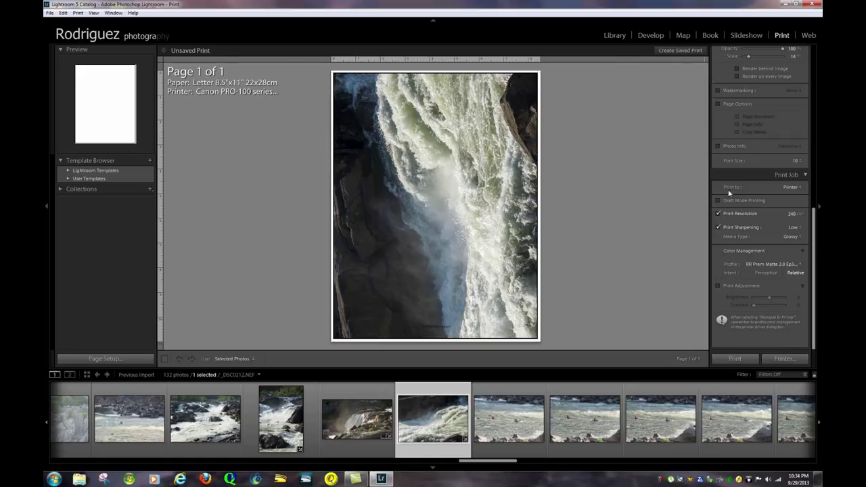
Uncheck Zoom to Fill and set the top margin to 1.00 in.
scroll(806, 158, up, 3)
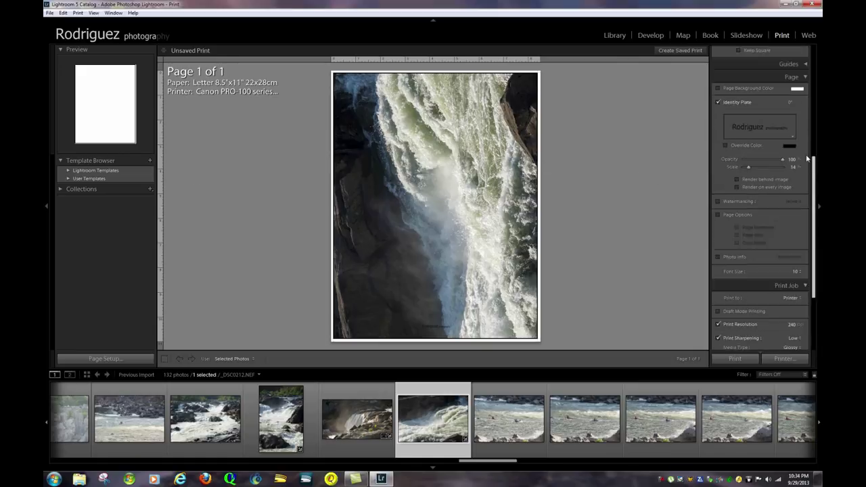
scroll(806, 158, up, 5)
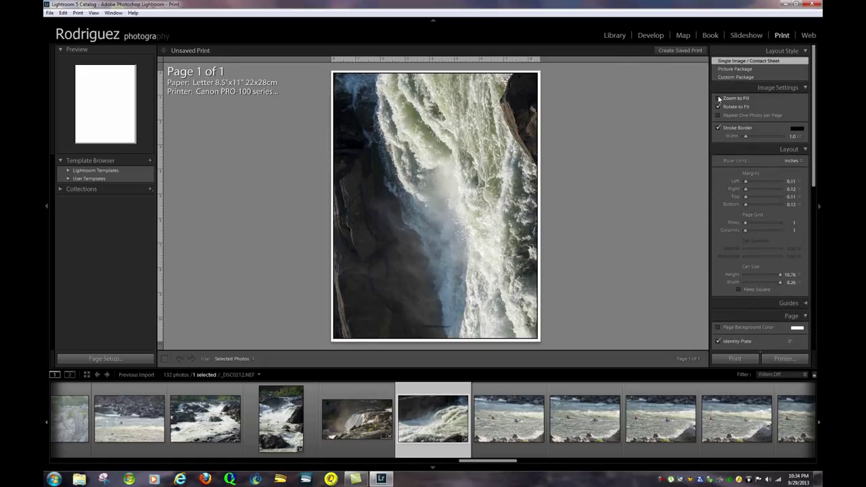
click(718, 99)
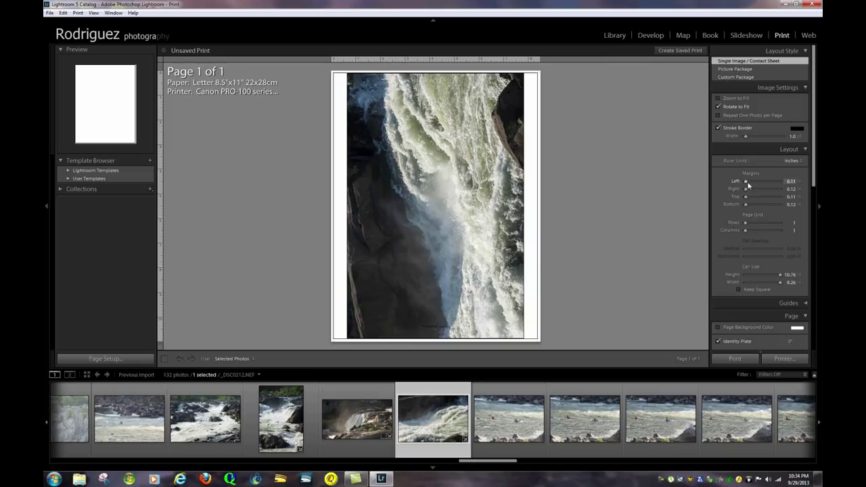
drag(745, 196, 750, 205)
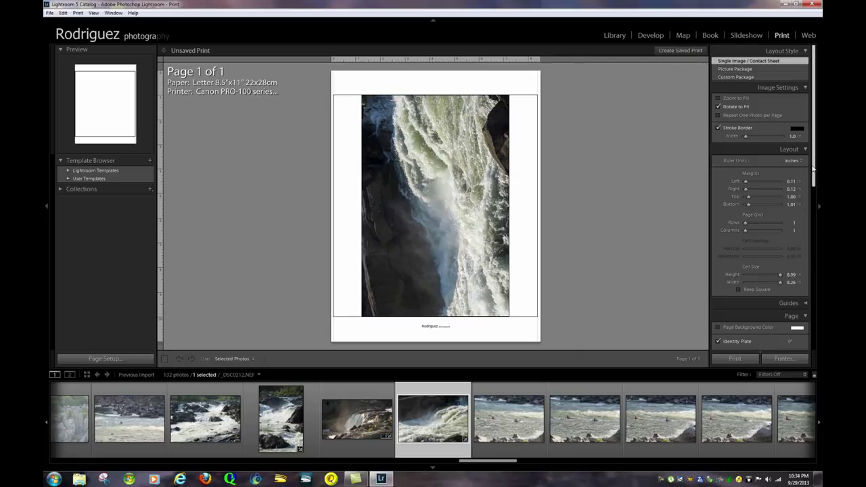
drag(812, 171, 813, 331)
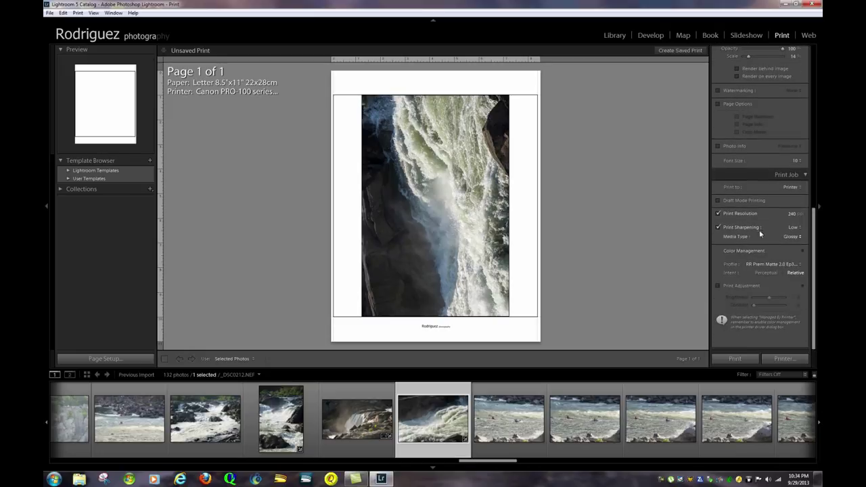
click(758, 264)
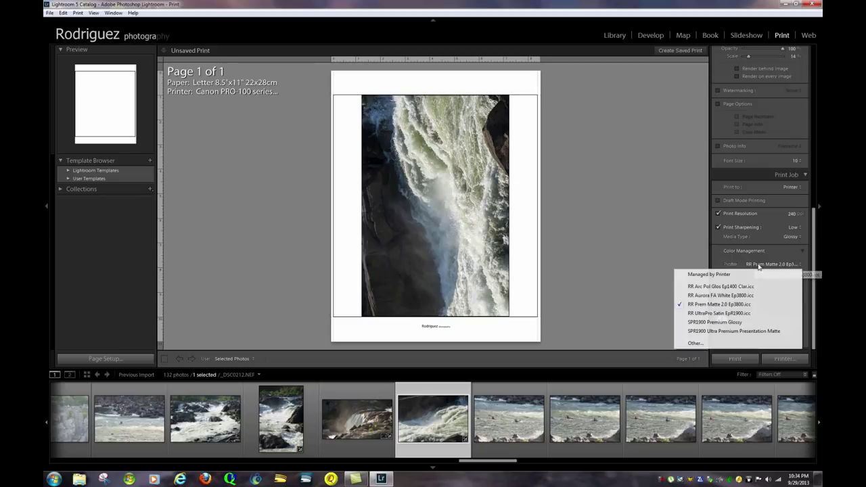
Add the Canon PRO-100 Photo Pro Luster profile via Other... and use it as the print profile.
click(695, 342)
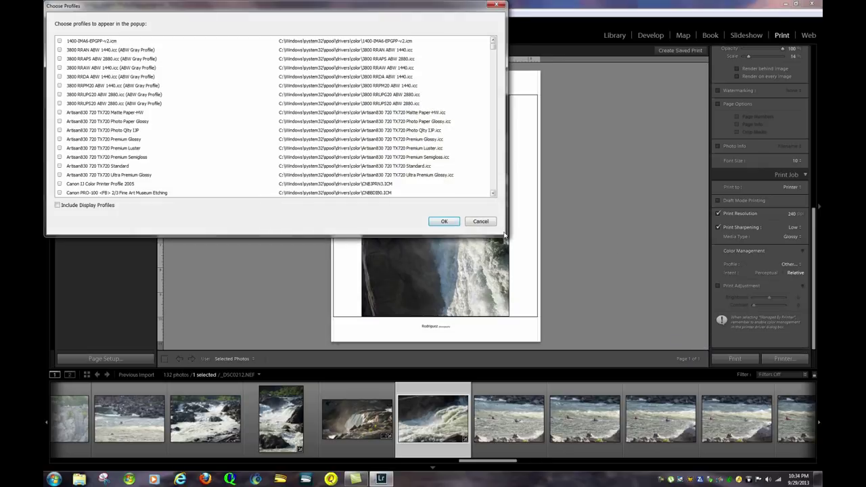
drag(506, 122, 555, 122)
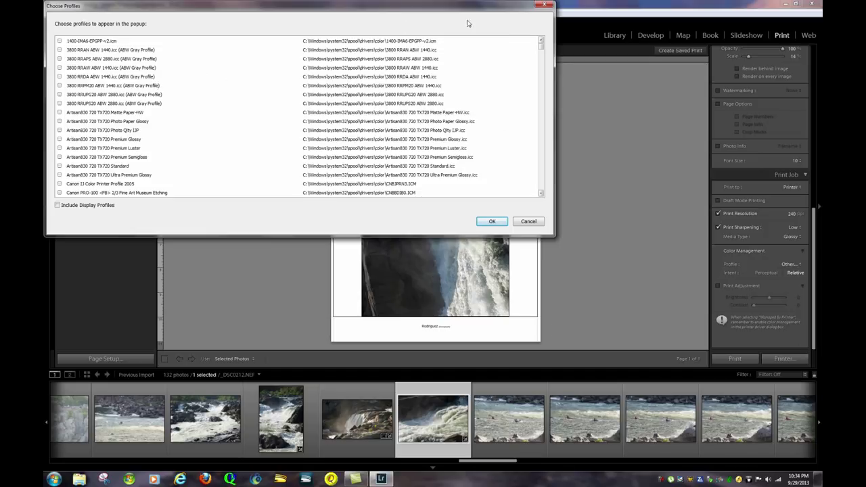
drag(541, 49, 543, 63)
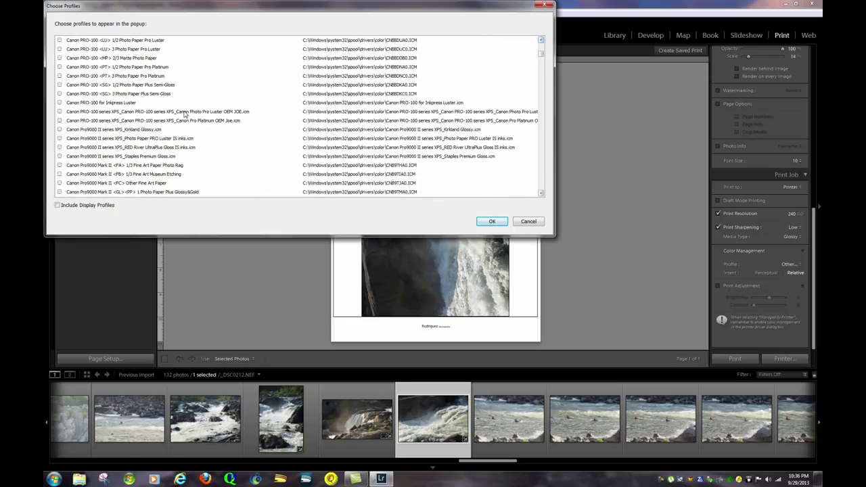
click(185, 112)
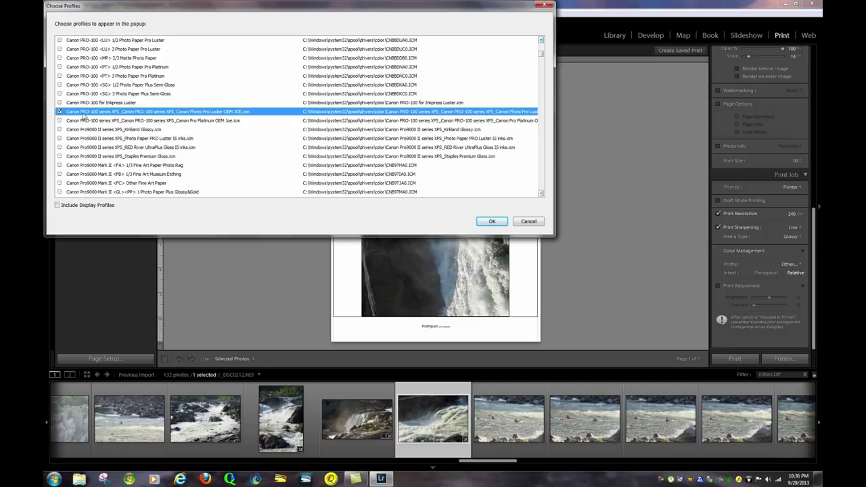
click(491, 222)
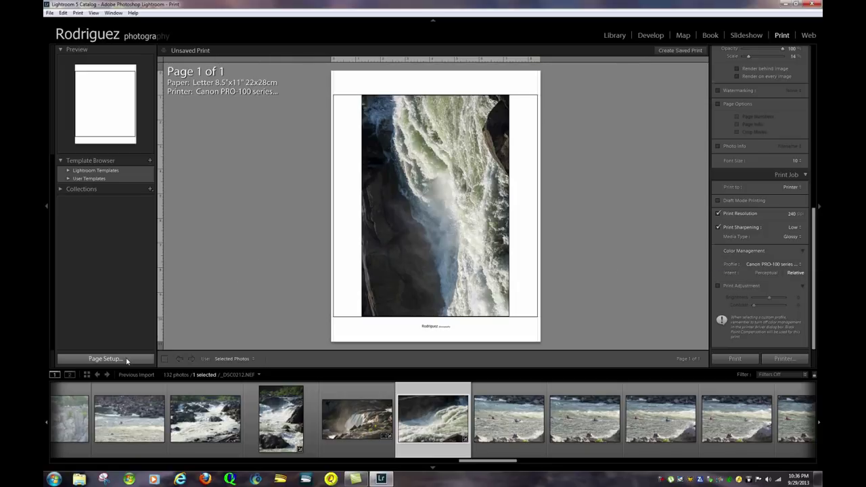
Leave Print Adjustment switched off and change the rendering intent to Perceptual.
click(718, 286)
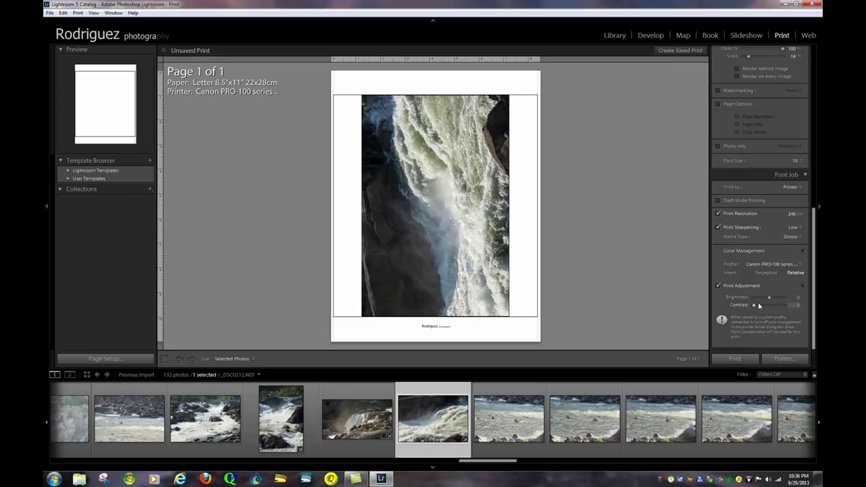
click(718, 286)
click(769, 273)
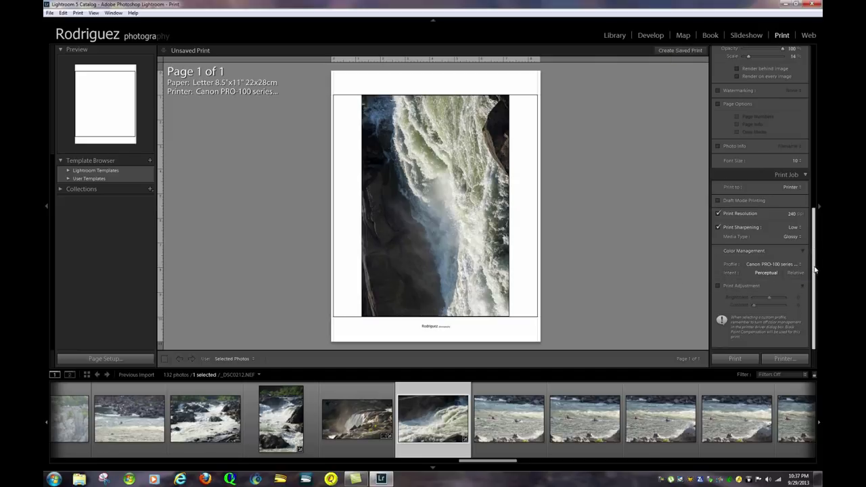
click(133, 362)
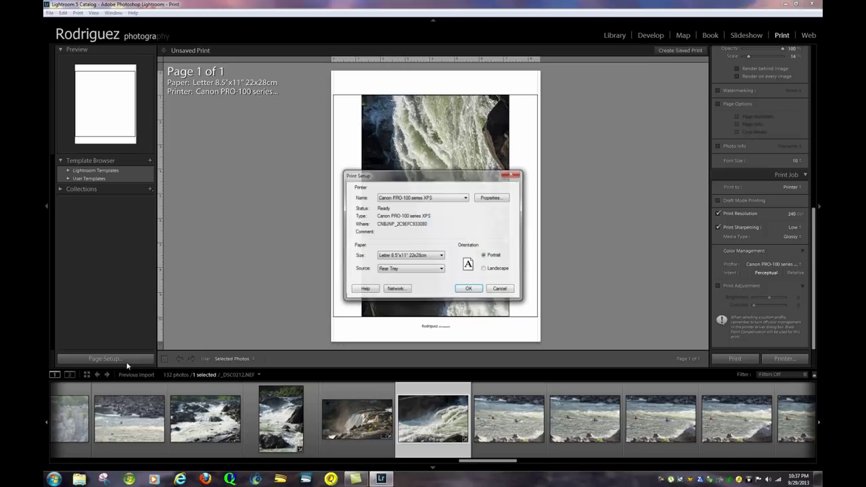
click(490, 197)
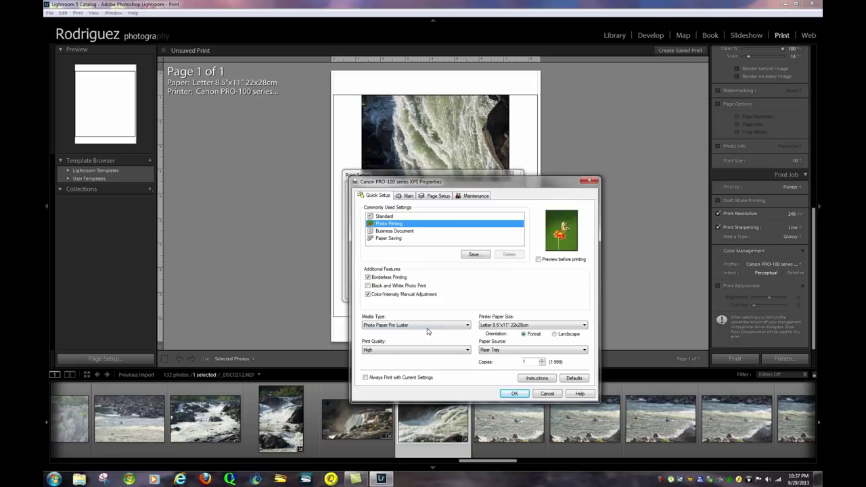
click(409, 350)
click(513, 393)
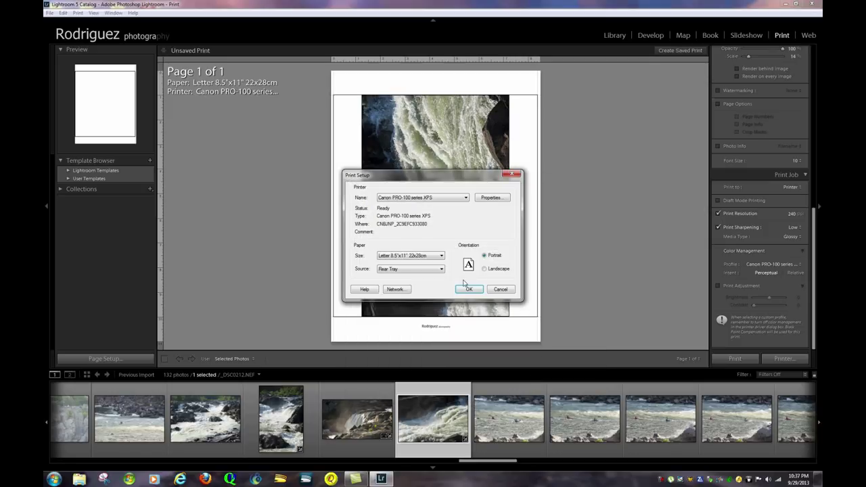
click(463, 296)
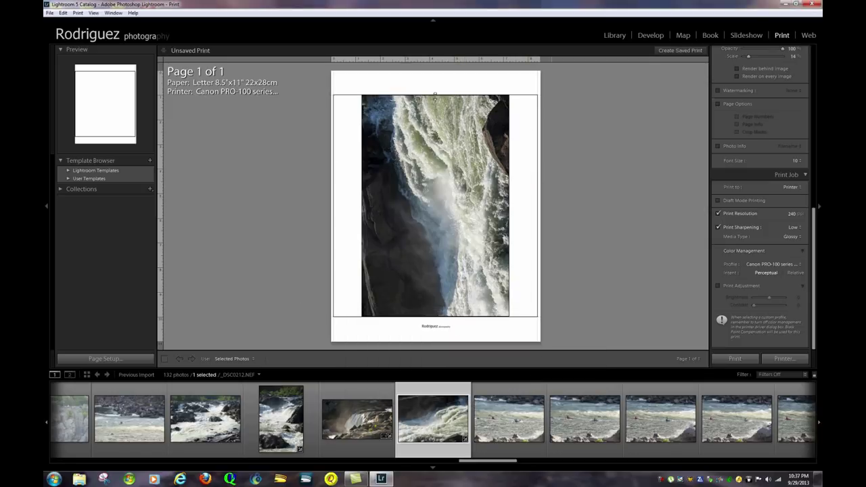
Confirm the chosen colour profile unchanged and print the waterfall page.
click(766, 264)
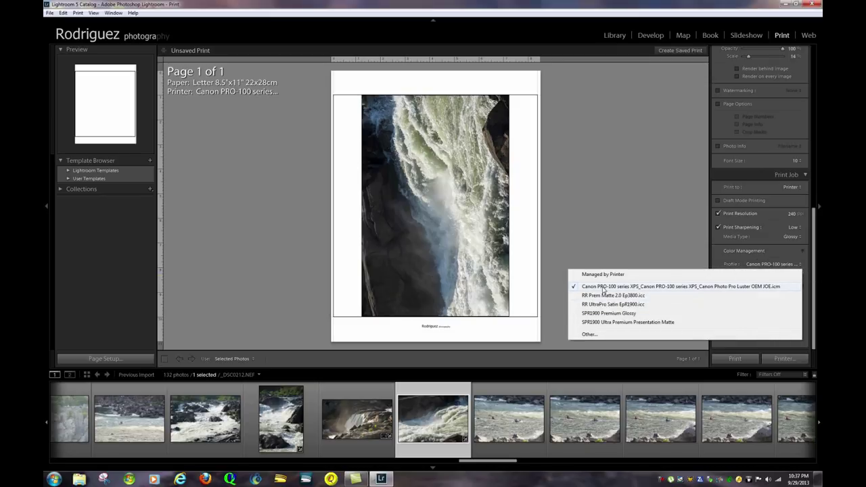
click(679, 250)
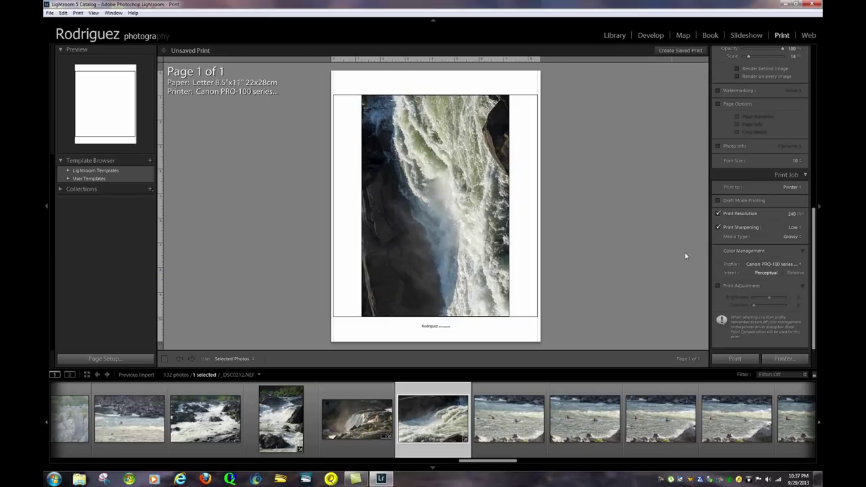
click(740, 361)
click(736, 360)
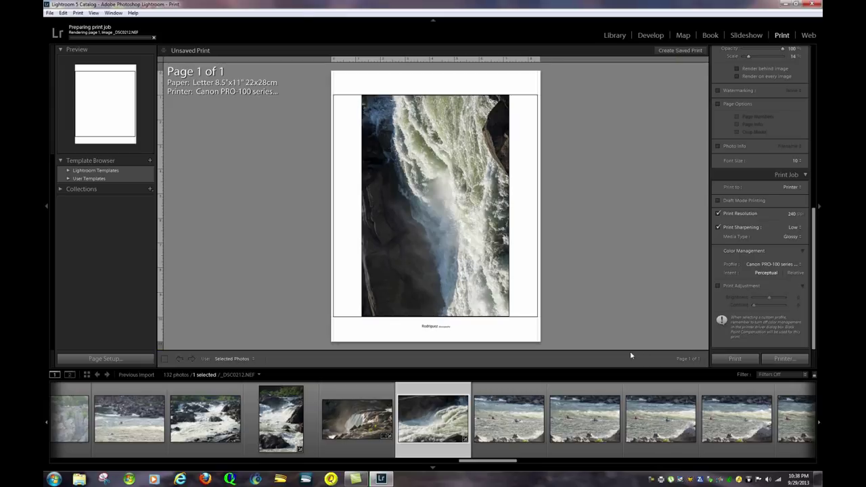
Open and dismiss the system Printer dialog, then quit Lightroom.
click(778, 359)
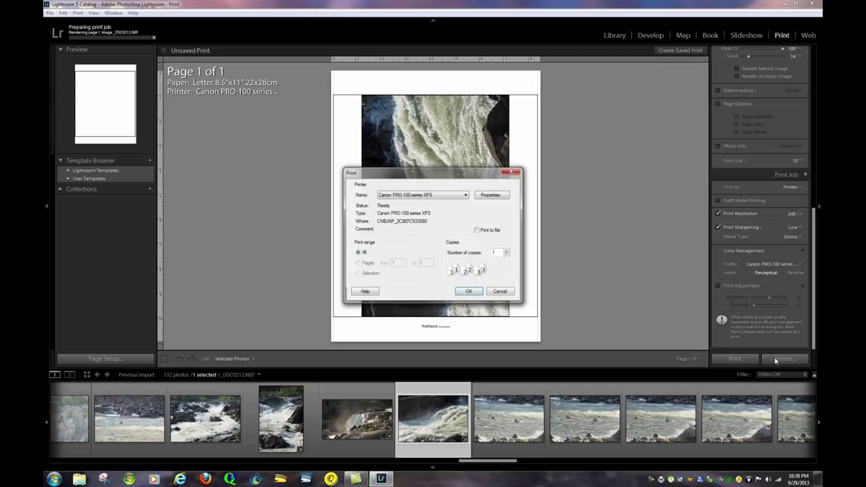
drag(447, 175, 497, 192)
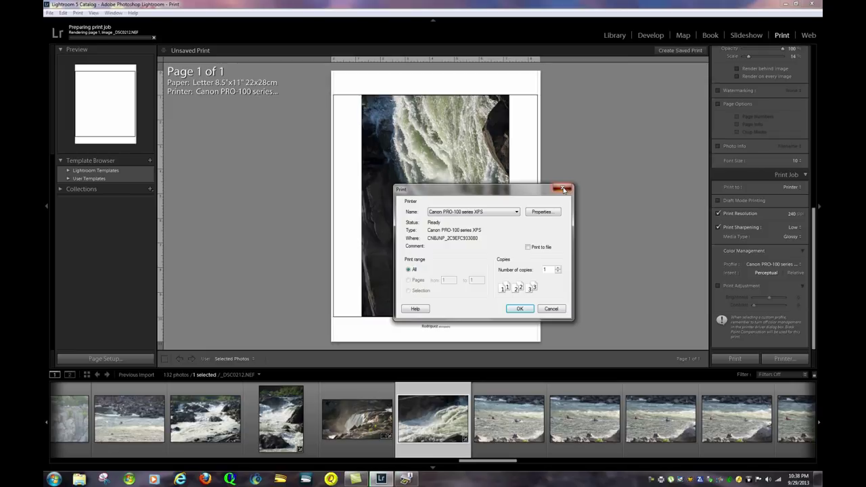
click(563, 189)
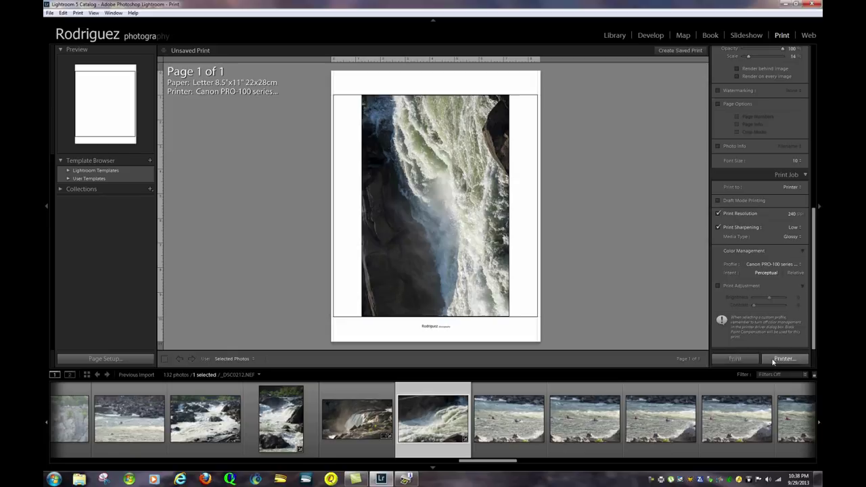
click(808, 5)
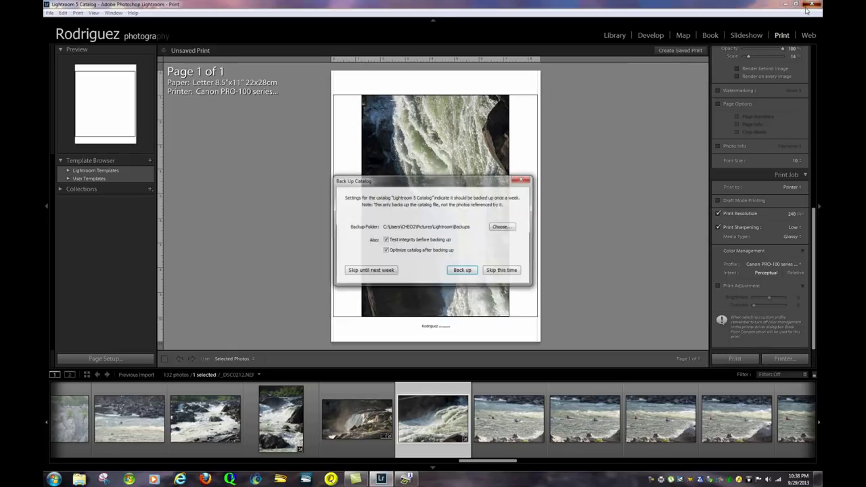
Back up the Lightroom catalog so Lightroom finishes closing.
click(462, 270)
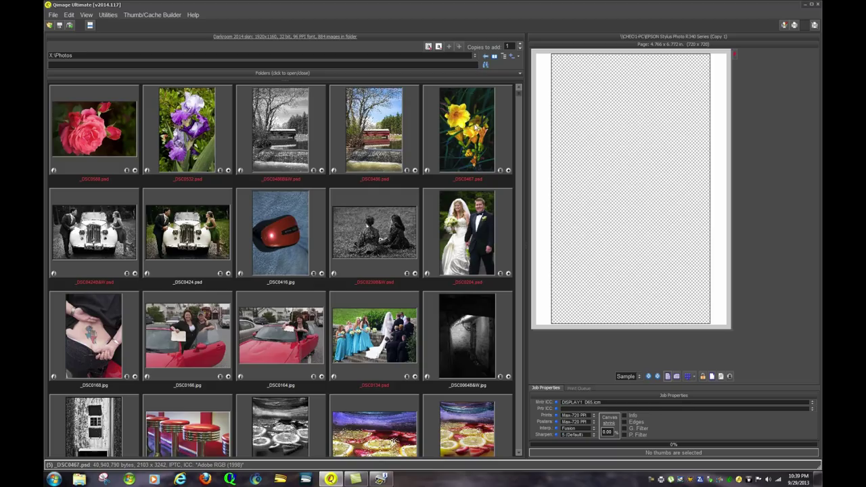
Place _DSC0486.psd on the page at 4.00 x 5.99 inches, then deselect it.
drag(387, 138, 613, 195)
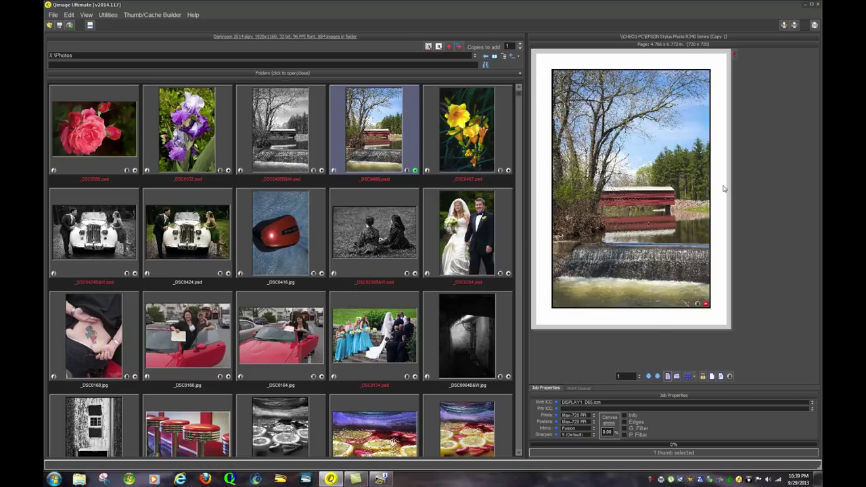
mouse_move(668, 171)
mouse_move(671, 315)
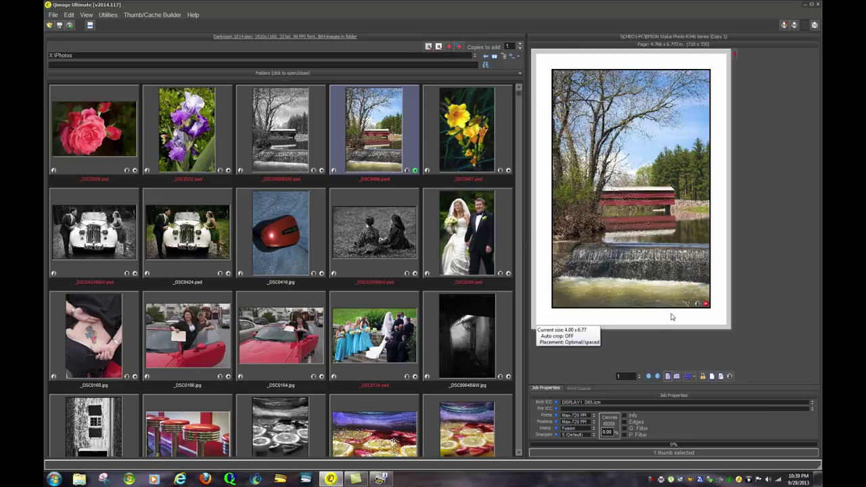
click(641, 353)
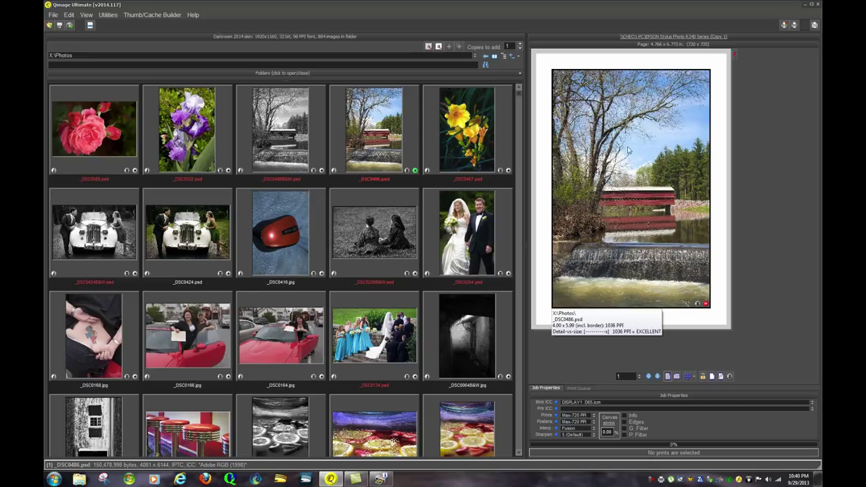
Select the Canon PRO-100 series XPS printer with Letter paper in Print Setup.
click(783, 24)
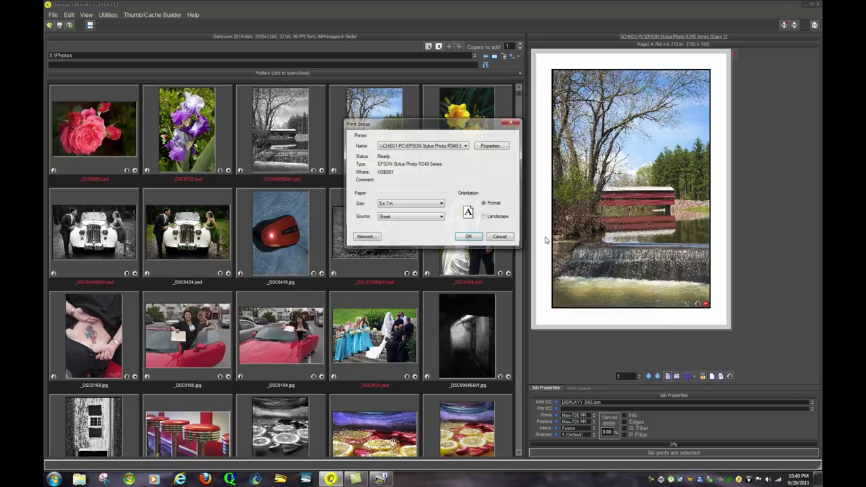
click(460, 148)
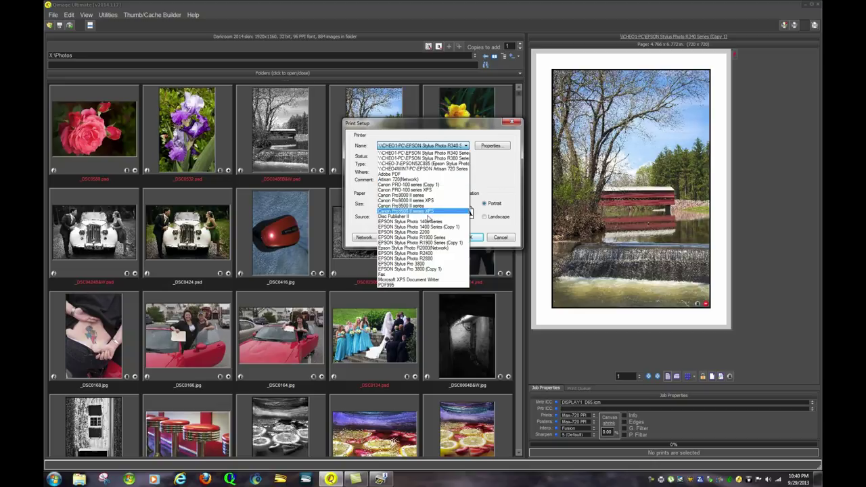
click(419, 191)
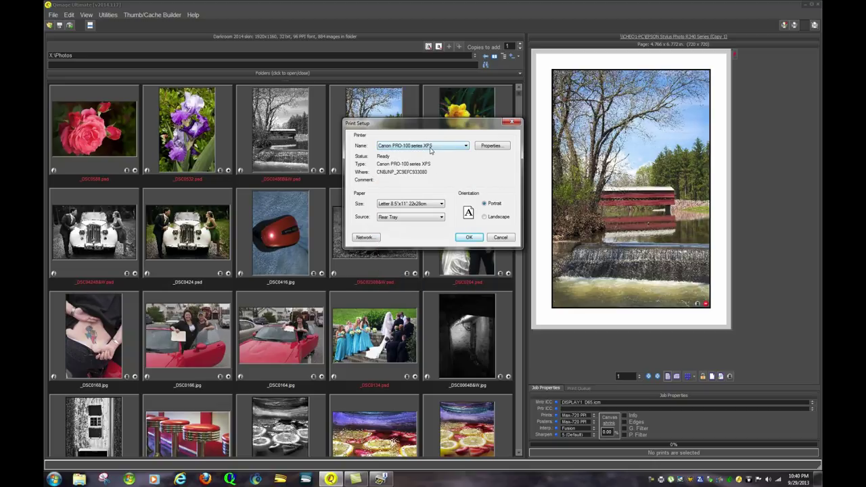
click(494, 146)
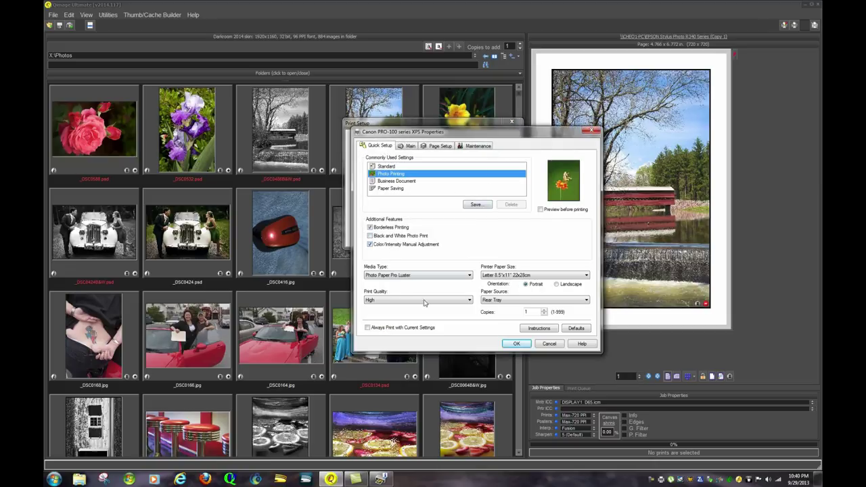
click(515, 344)
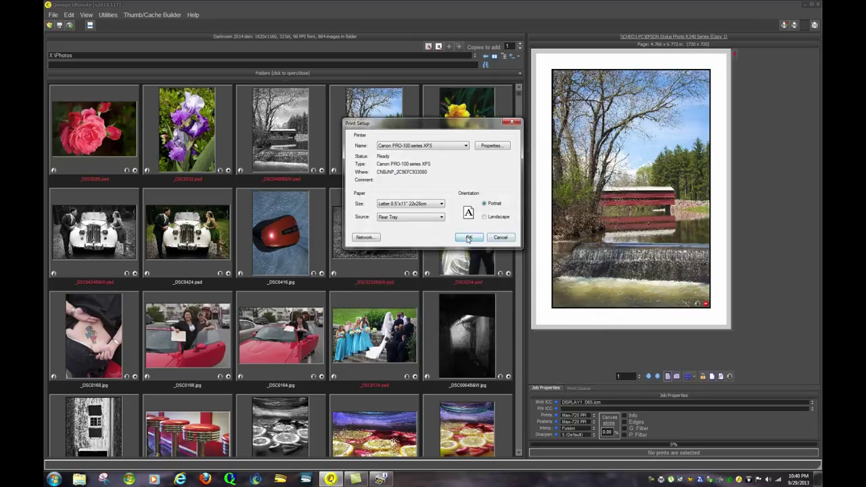
click(469, 236)
click(635, 175)
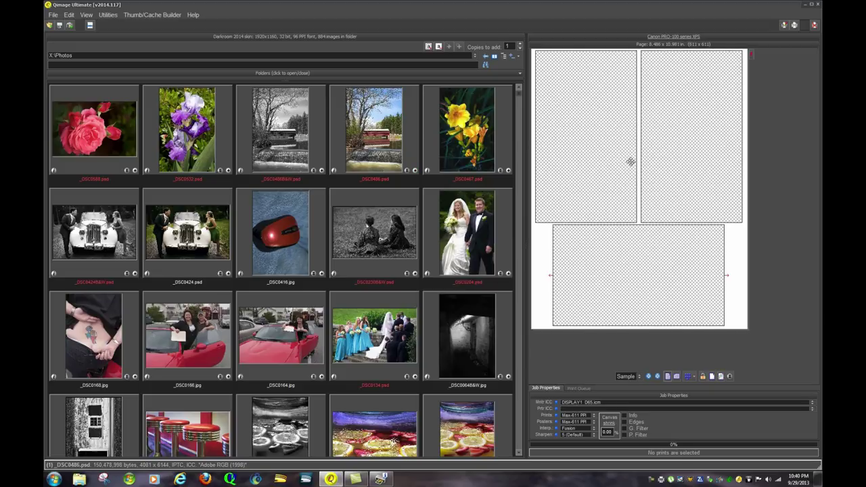
Set a custom print size with a 6.5-inch short side and place _DSC0486 on the page.
click(731, 377)
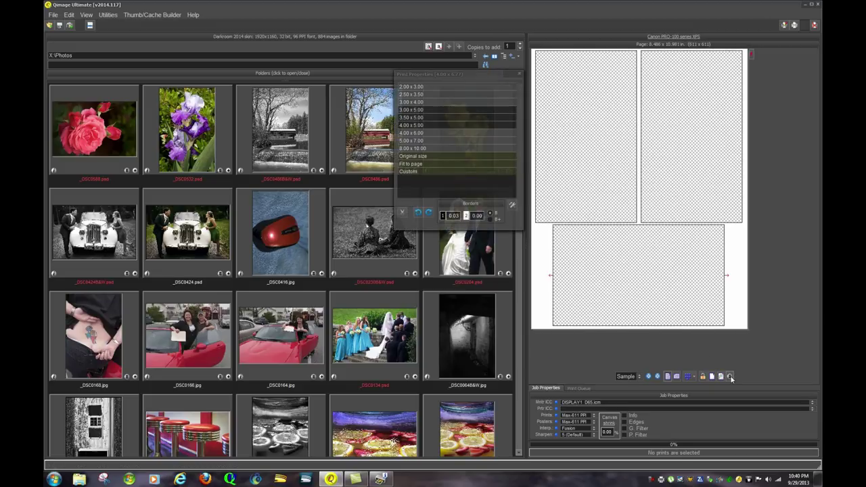
click(411, 172)
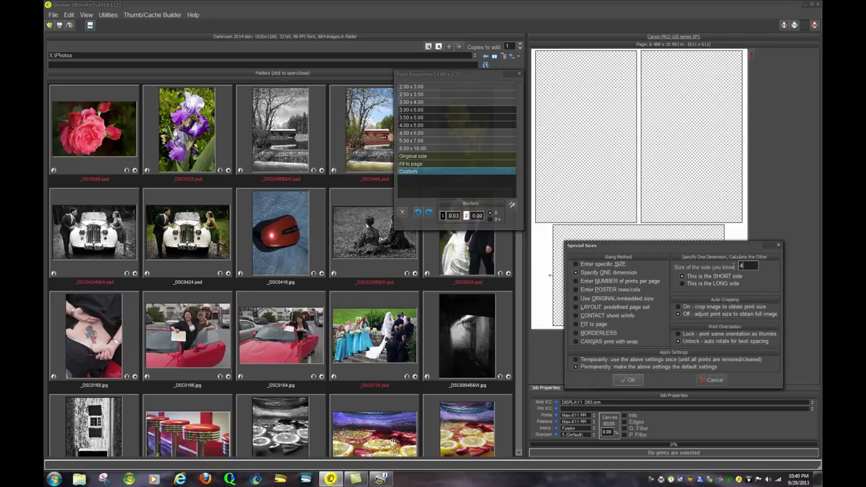
double_click(735, 266)
text(6.5)
click(631, 380)
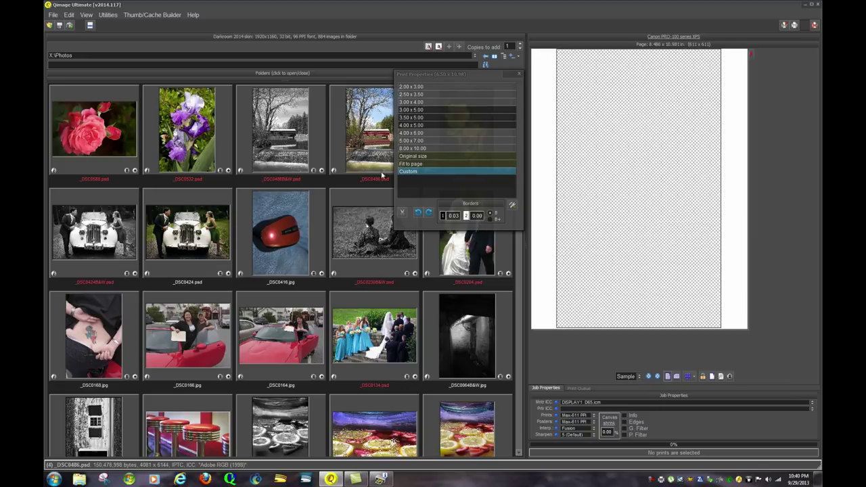
drag(377, 165, 682, 105)
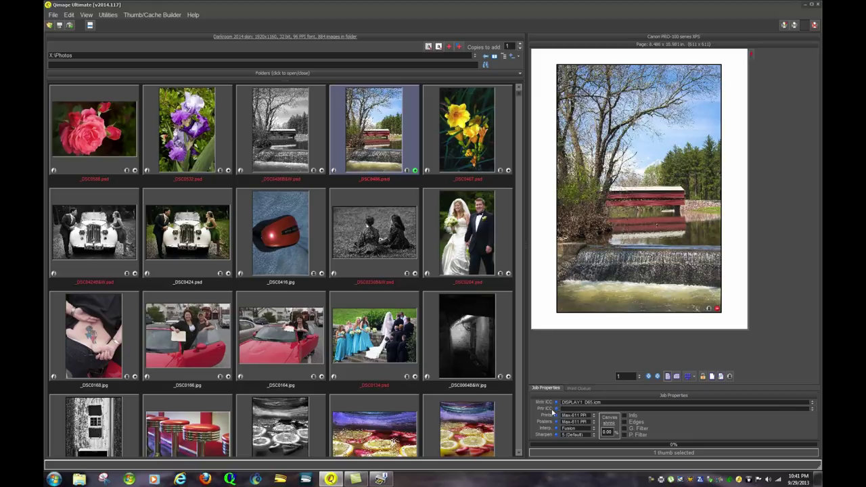
Set the printer ICC profile to Canon PRO-100 Photo Pro Luster.
click(556, 409)
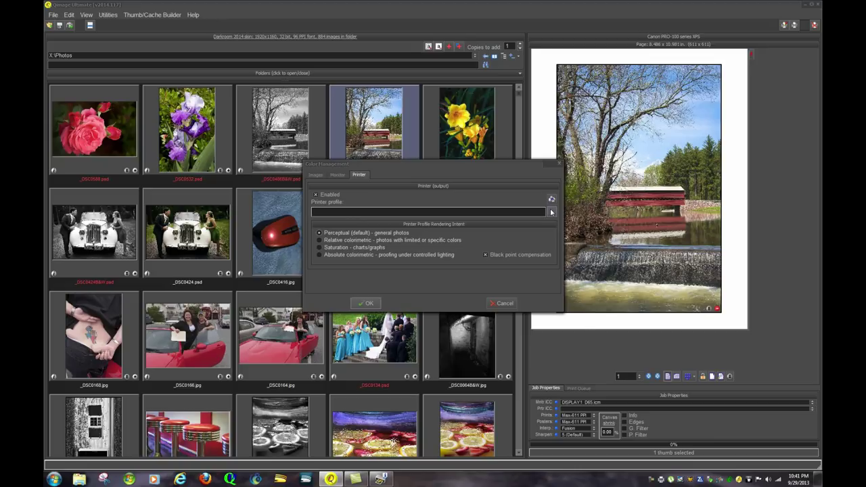
click(551, 212)
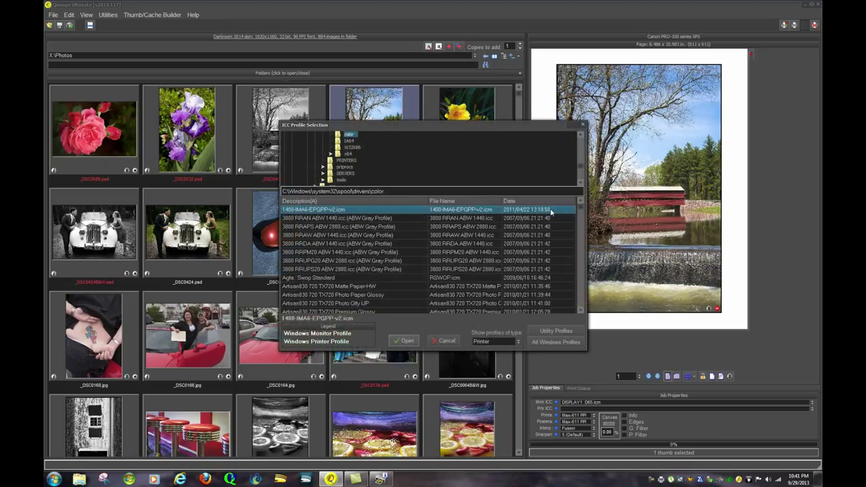
click(515, 200)
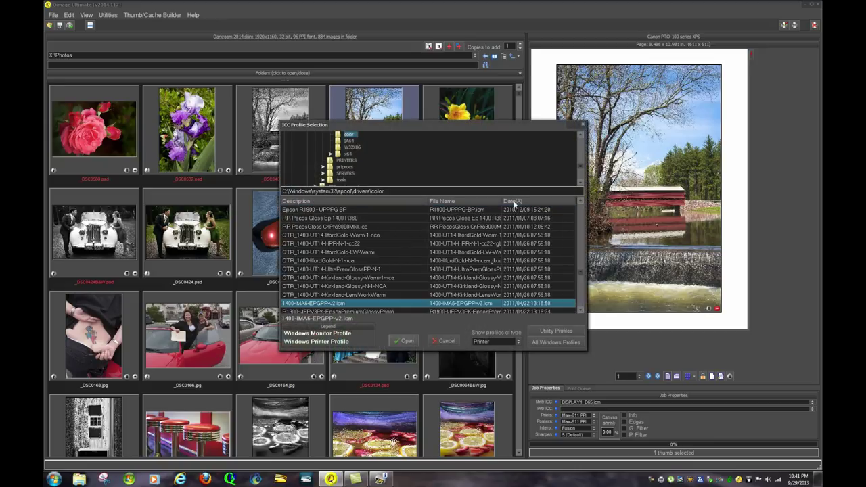
scroll(580, 275, down, 3)
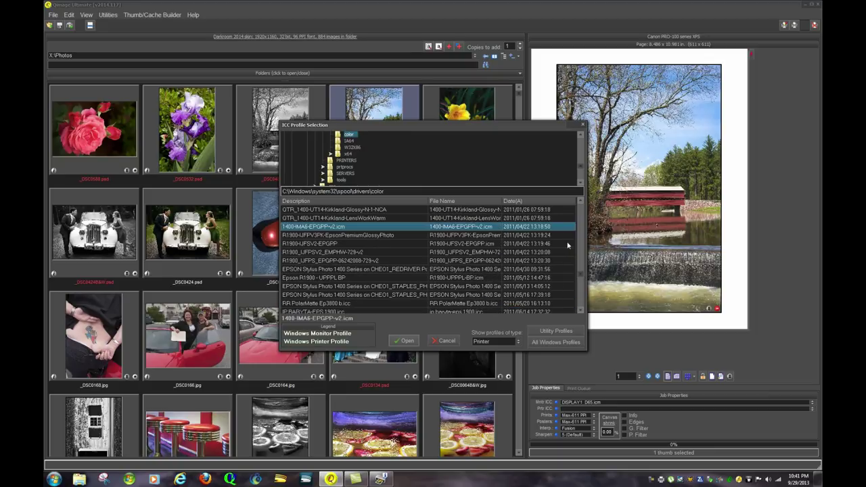
drag(581, 274, 580, 311)
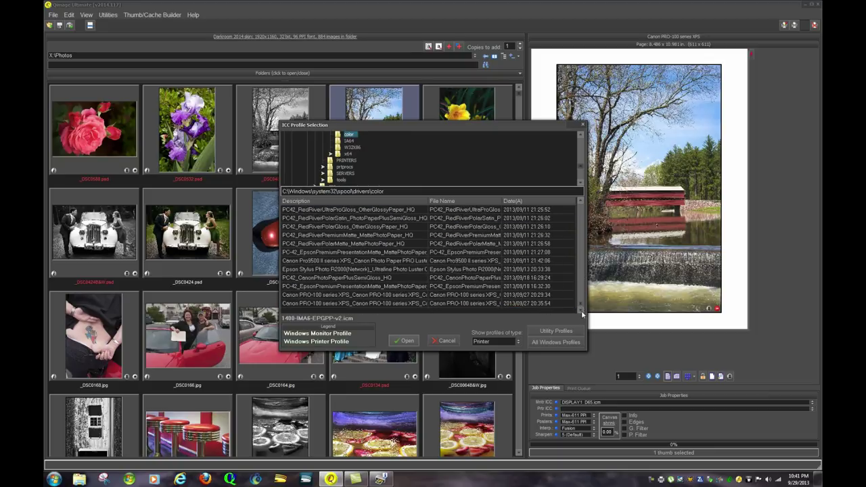
drag(428, 198, 491, 205)
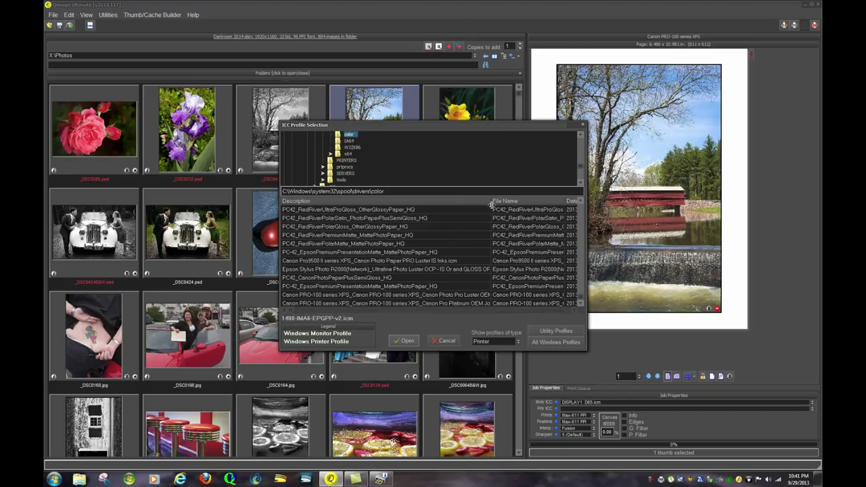
double_click(465, 296)
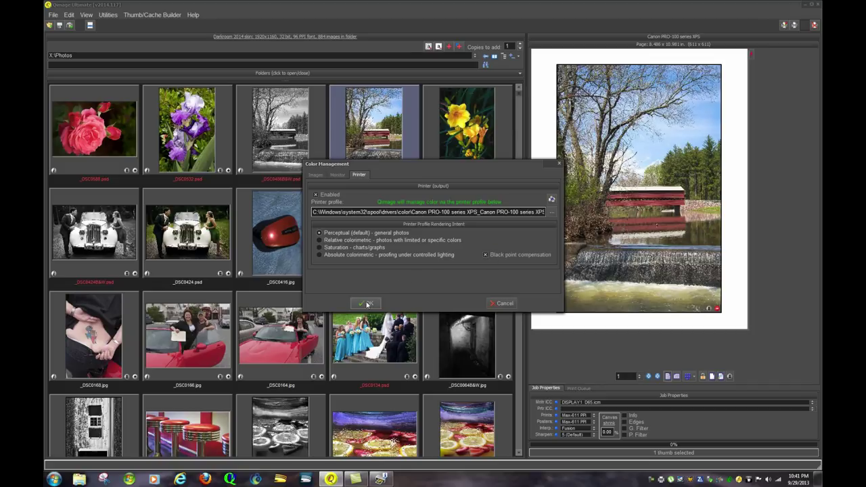
click(366, 304)
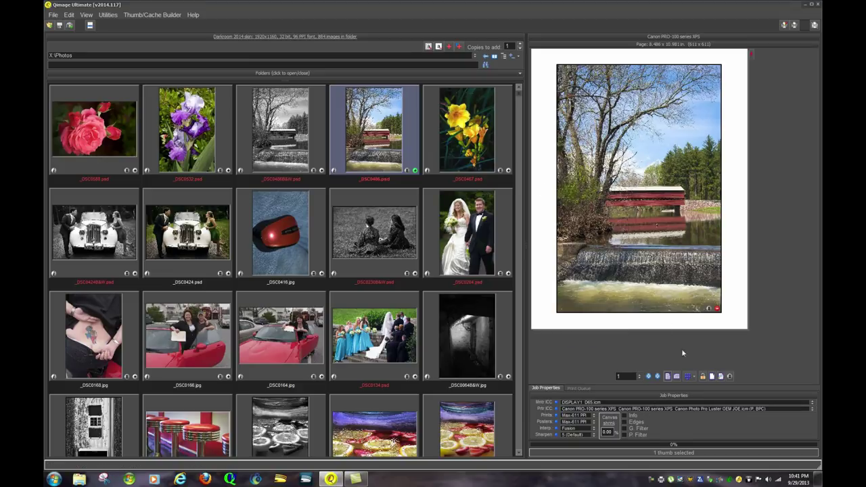
Print the 6.50 x 9.76 inch covered-bridge page to the Canon PRO-100 and widen the preview pane.
click(794, 25)
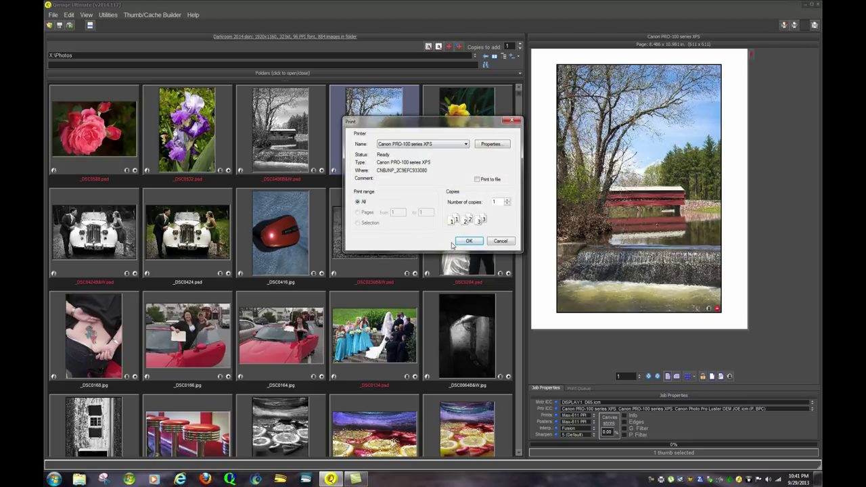
click(468, 242)
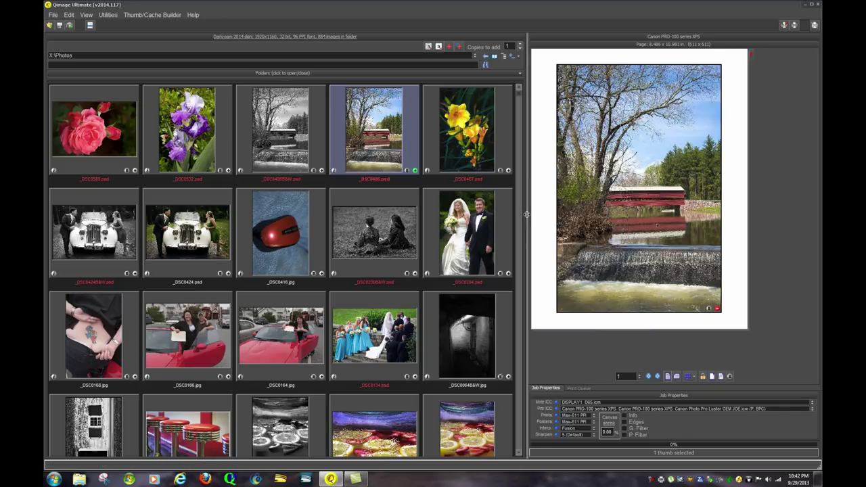
drag(525, 215, 535, 215)
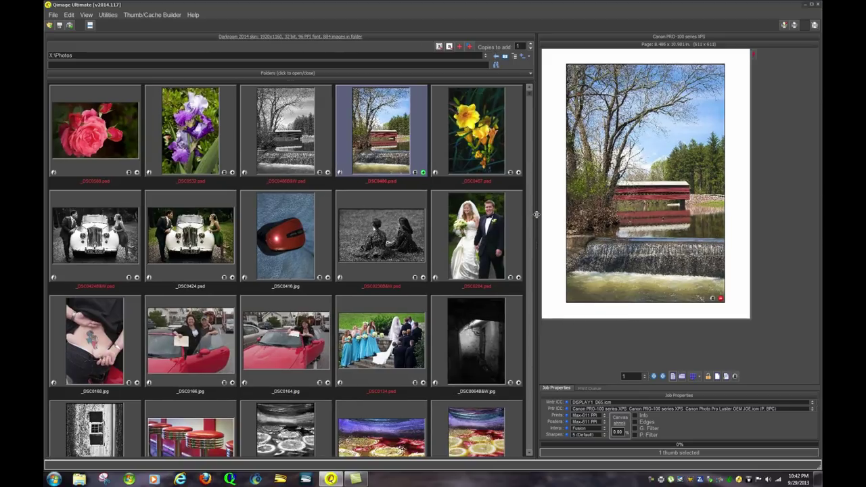
drag(535, 214, 509, 214)
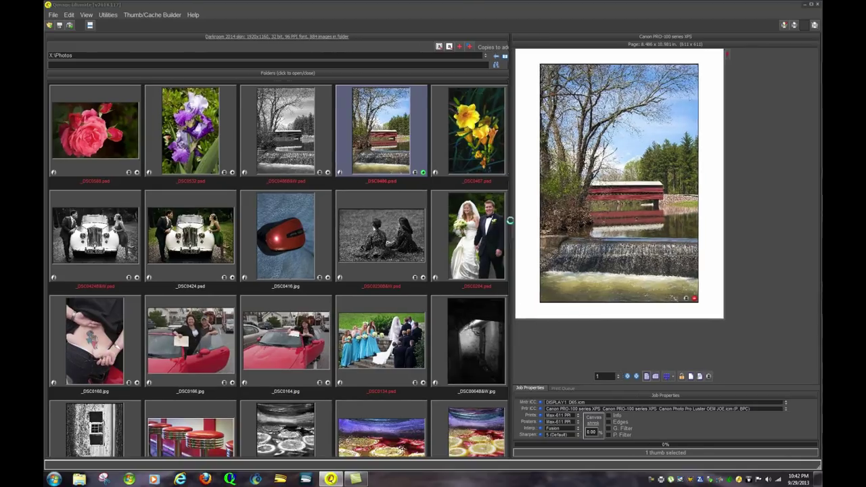